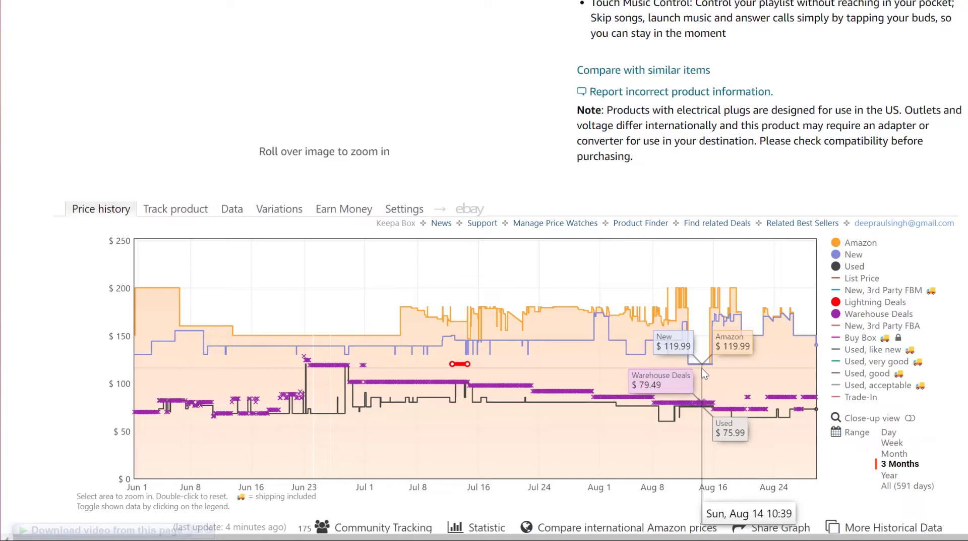
- Open the Keepa Box's Track product tab to view tracking options for the boAt Bassheads earphones
left_click(175, 211)
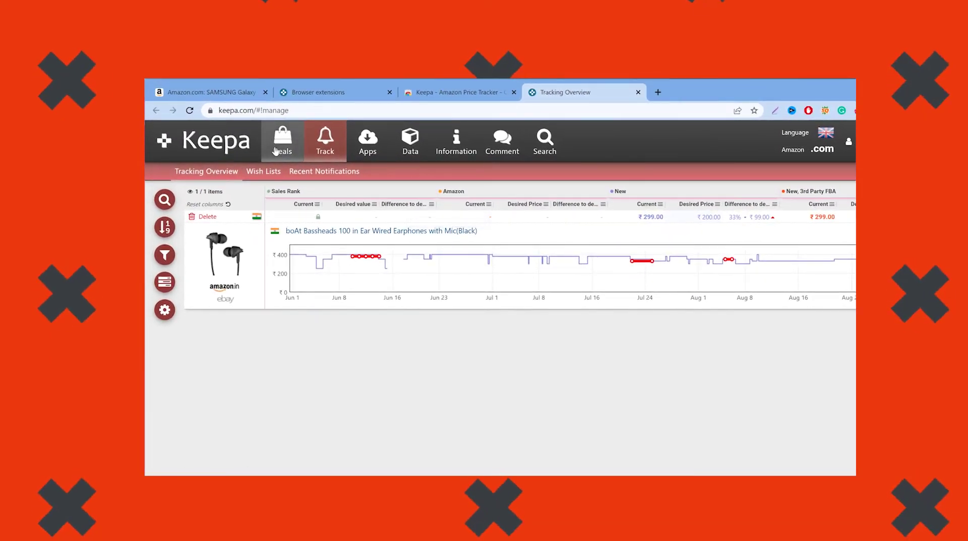
- Go from the Keepa home page to the Deals listings, browse them, then open Track
left_click(208, 149)
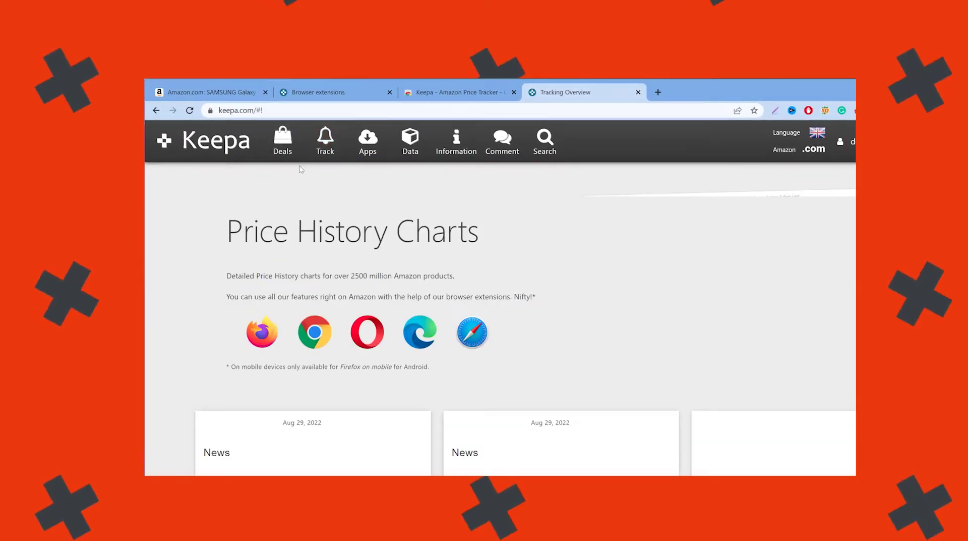
left_click(283, 144)
scroll(298, 298, "down", 3)
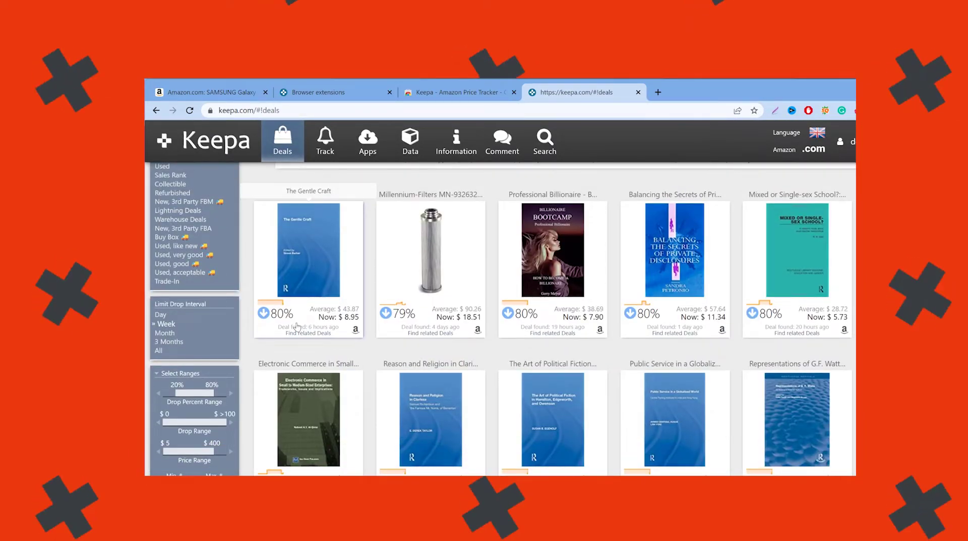
scroll(297, 325, "up", 3)
left_click(325, 144)
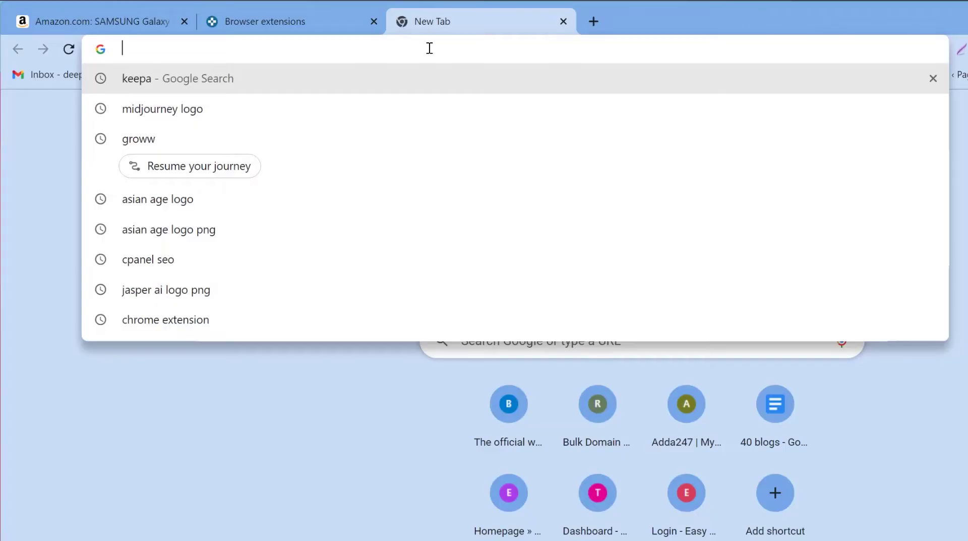
- Google 'keepa' and open the Keepa - Amazon Price Tracker Chrome Web Store listing
type("keepa")
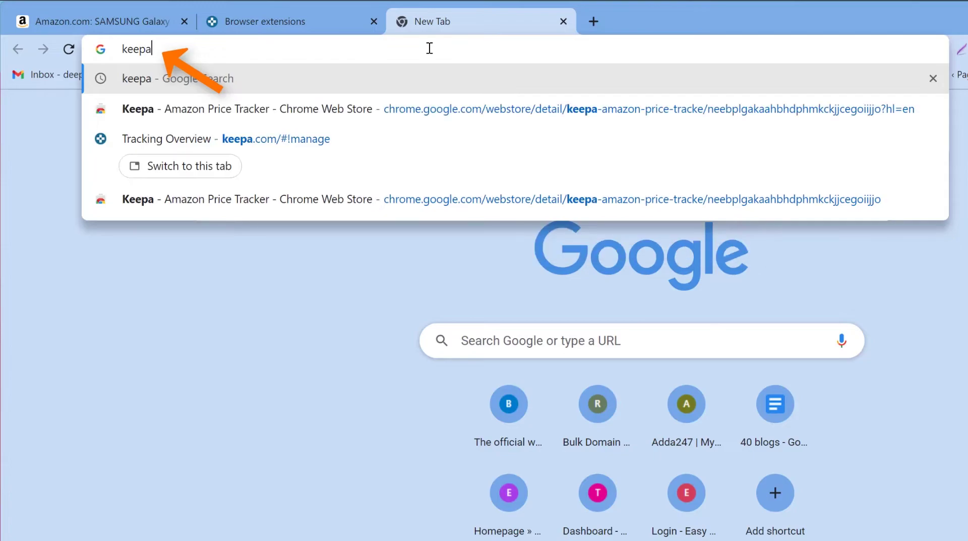
key("Return")
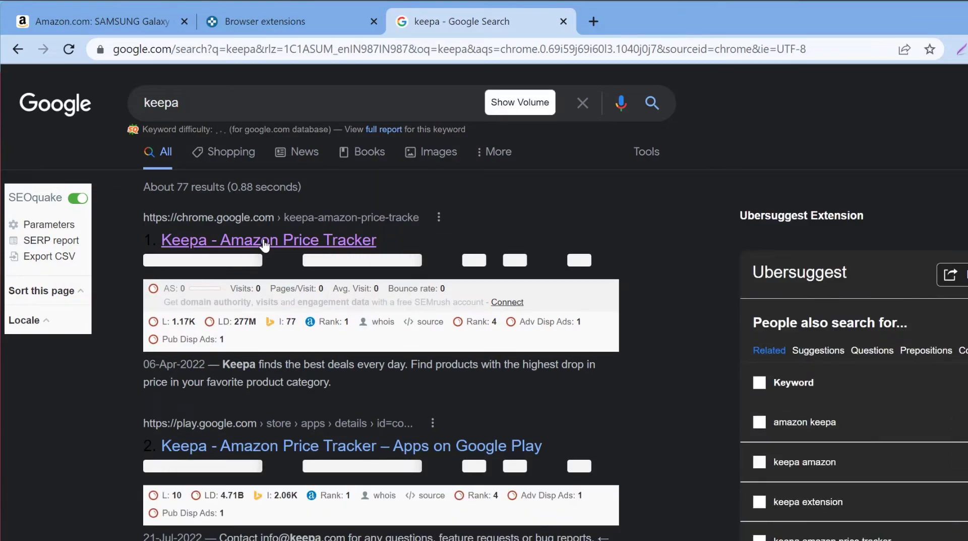
left_click(264, 241)
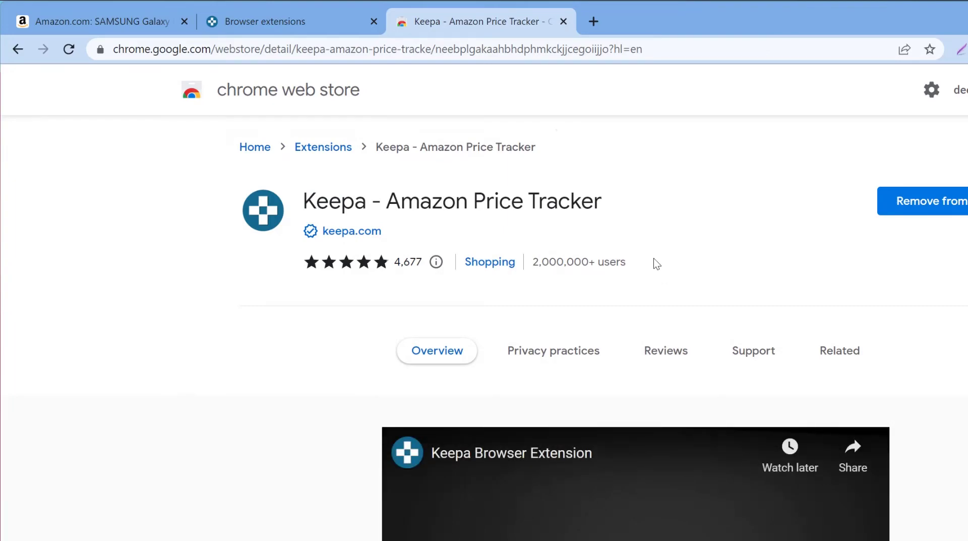
left_click(300, 22)
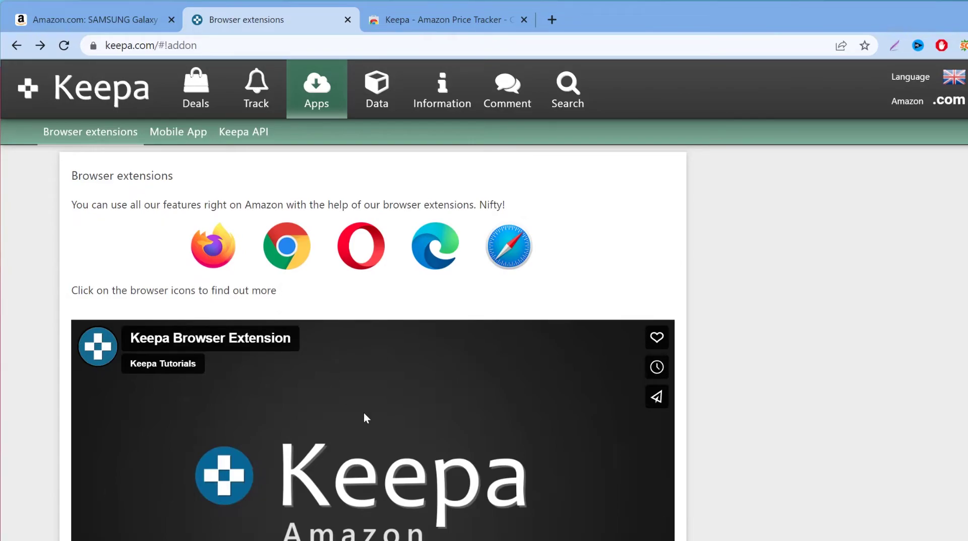
left_click(443, 19)
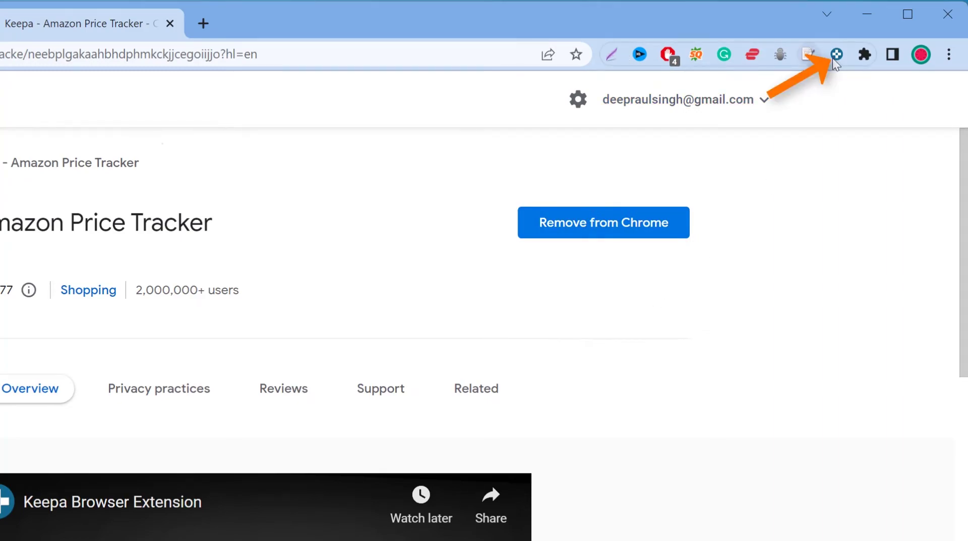
left_click(865, 55)
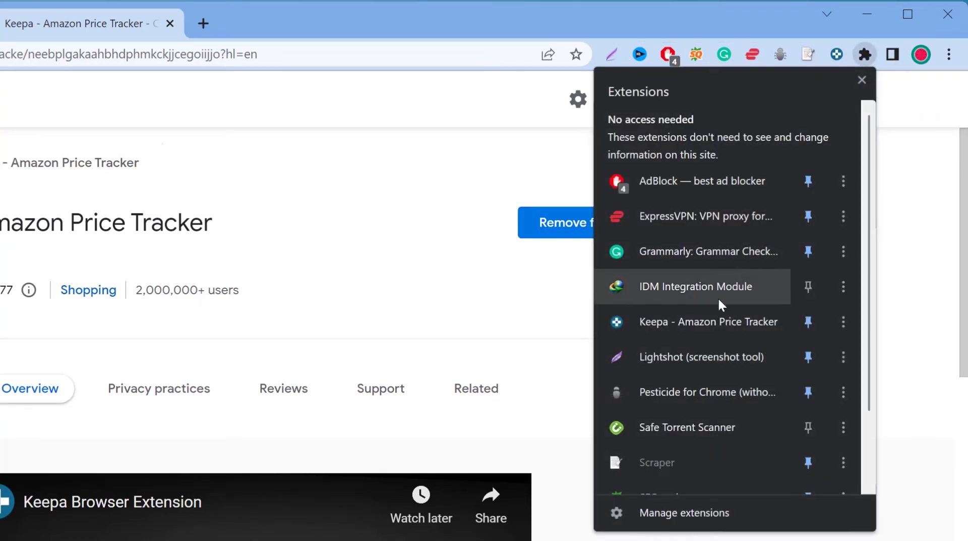
scroll(695, 353, "down", 2)
scroll(644, 298, "up", 2)
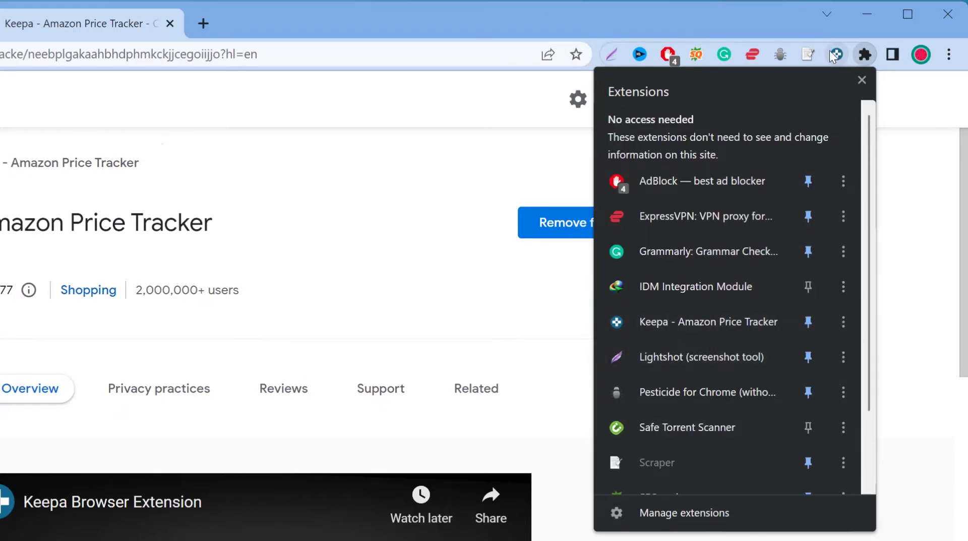
key("Escape")
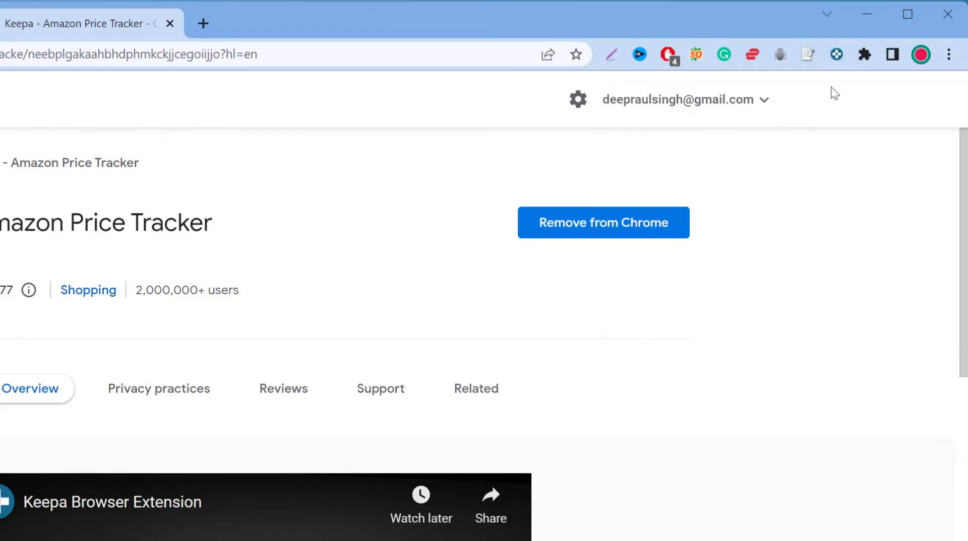
- Open the Keepa site from the extension and browse its Deals and Track pages
left_click(837, 55)
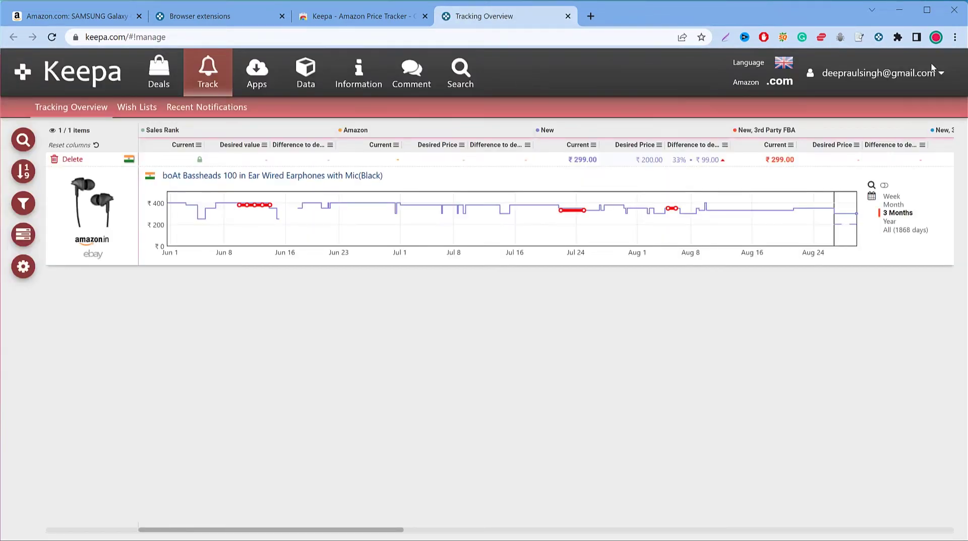
mouse_move(899, 95)
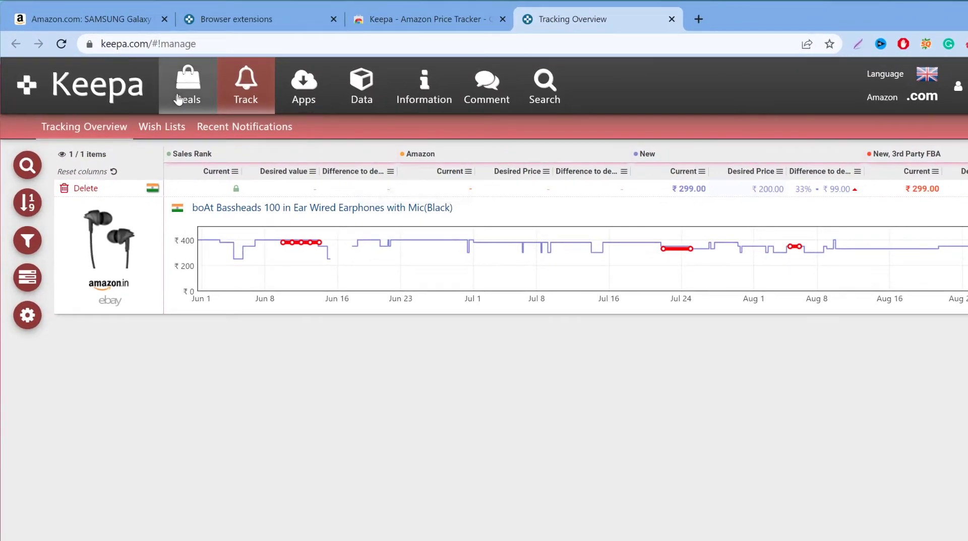
left_click(179, 98)
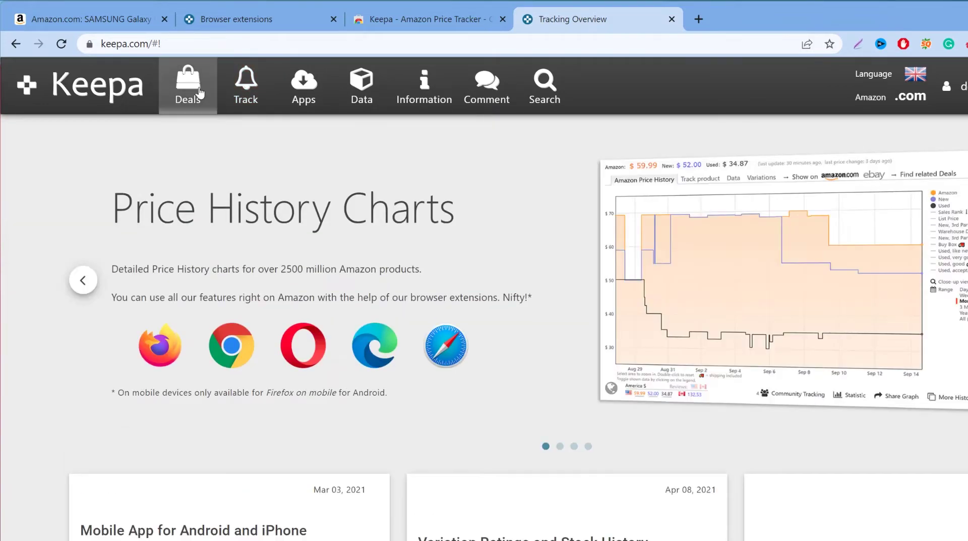
scroll(208, 324, "down", 3)
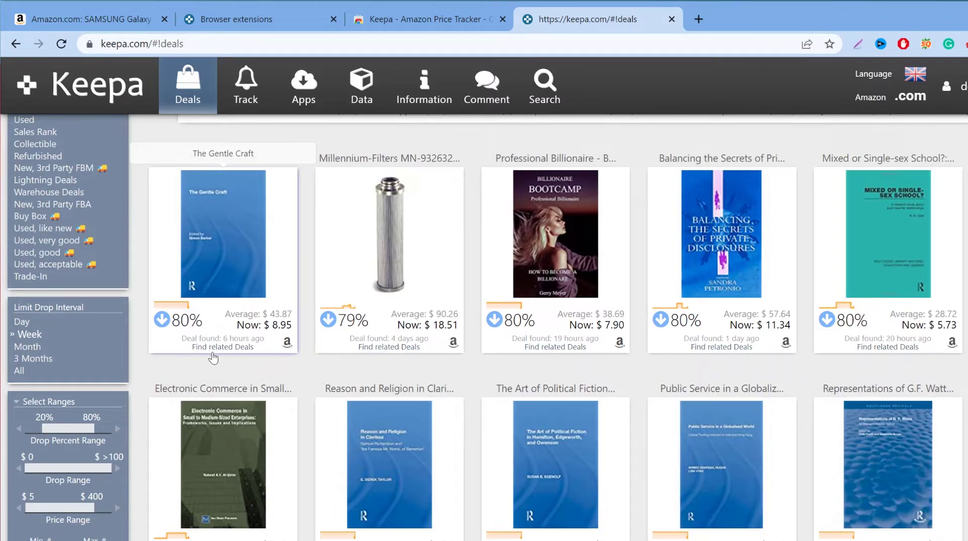
scroll(212, 355, "up", 3)
left_click(245, 88)
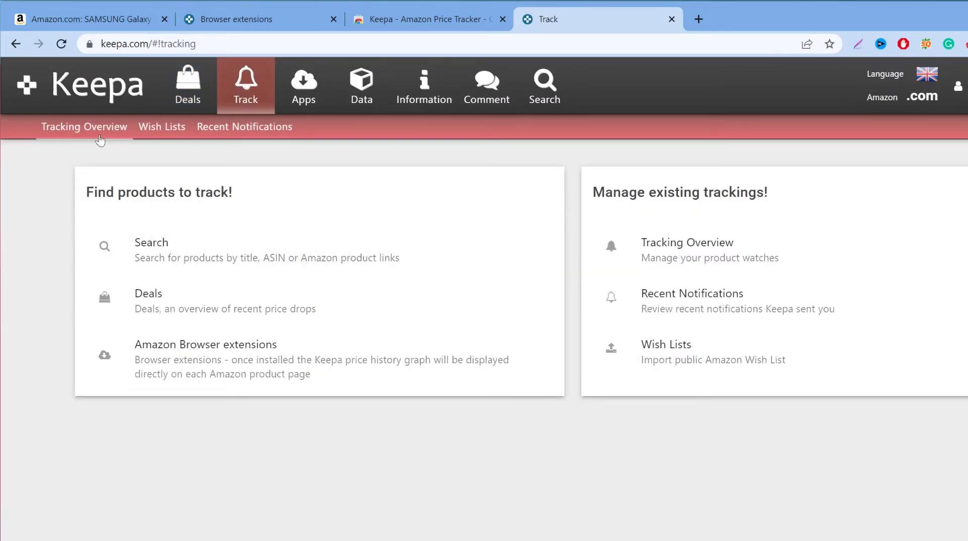
- Tour Keepa's extensions, Data, Information, forum and search pages, then return to the Amazon Galaxy Buds page
left_click(304, 90)
left_click(361, 87)
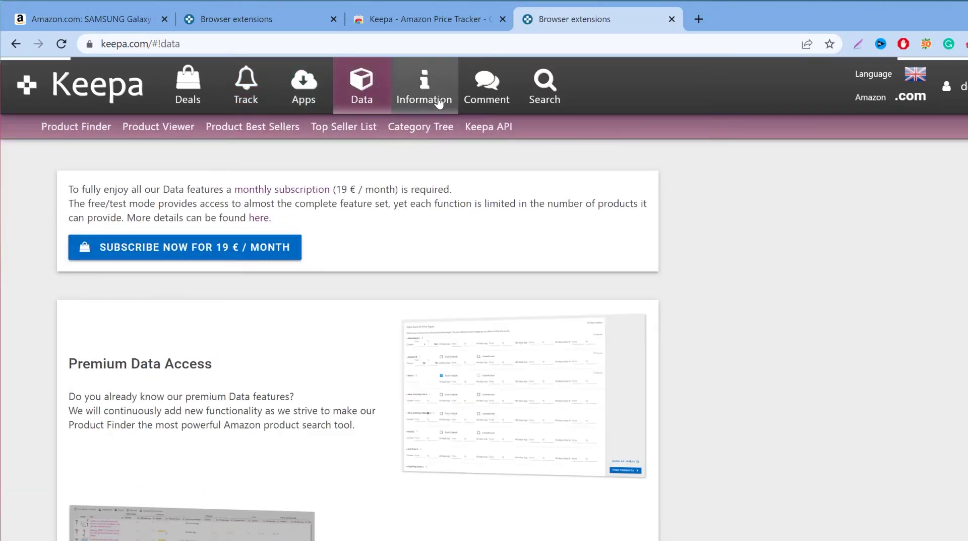
left_click(438, 101)
left_click(488, 101)
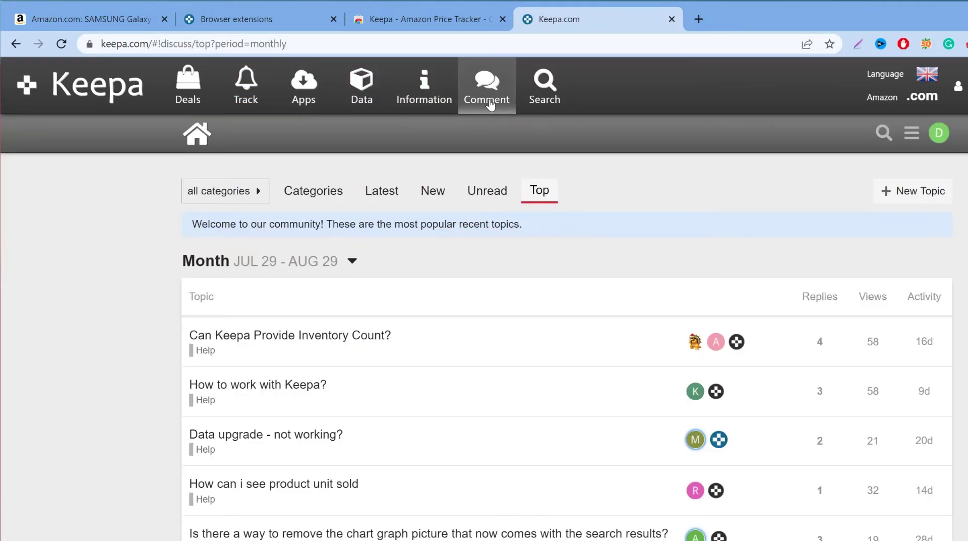
left_click(545, 88)
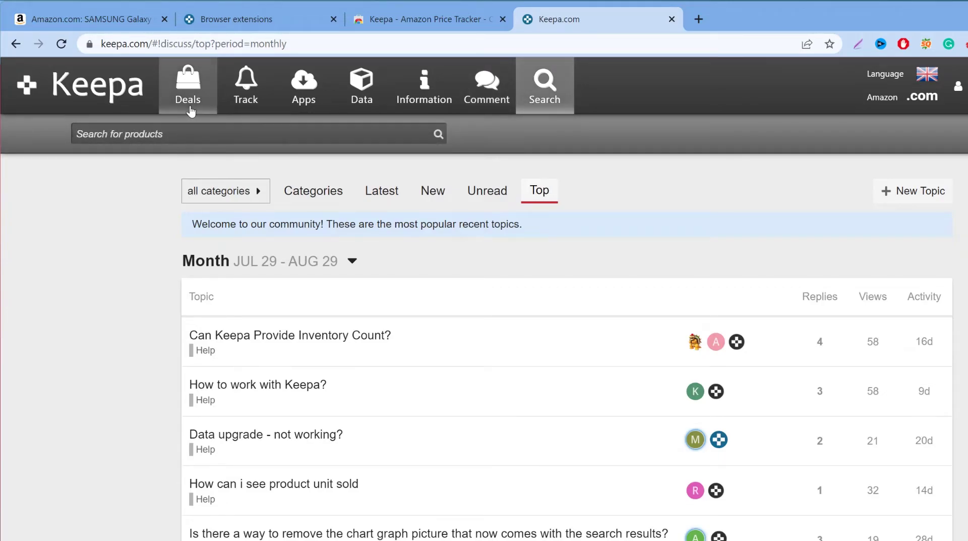
left_click(303, 91)
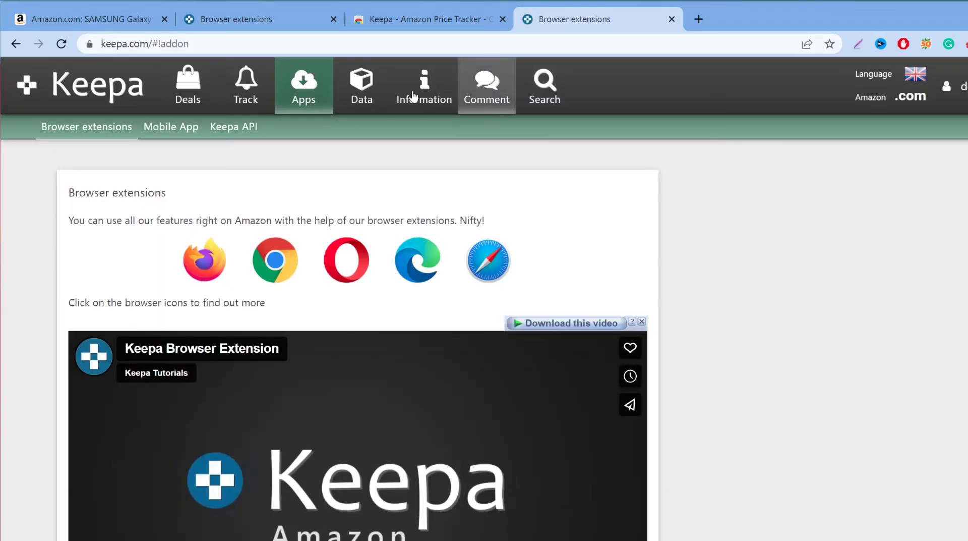
left_click(91, 18)
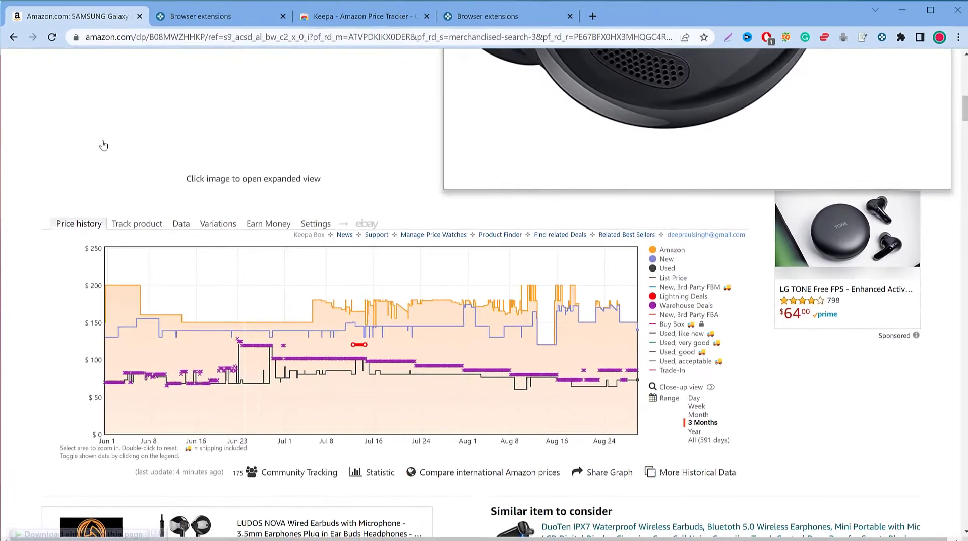
scroll(74, 340, "up", 2)
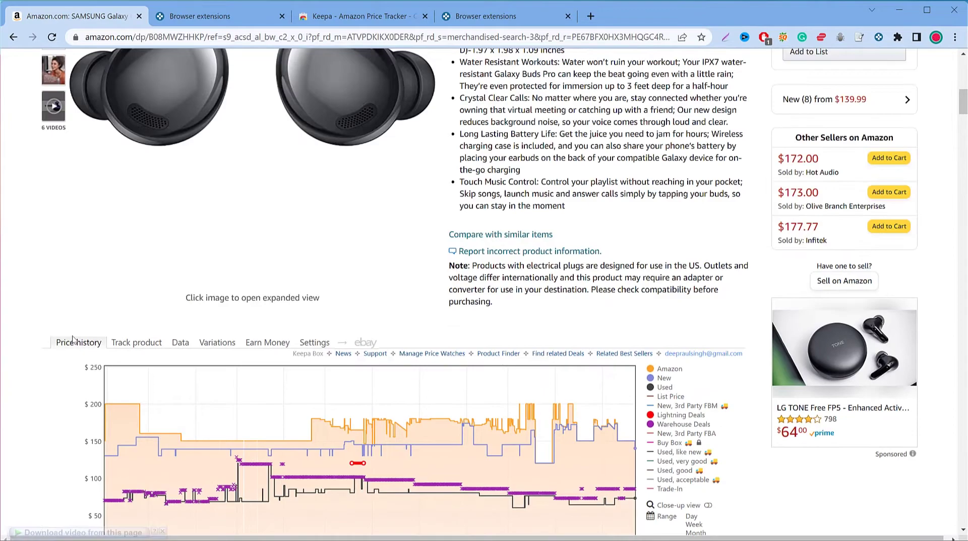
scroll(73, 339, "up", 12)
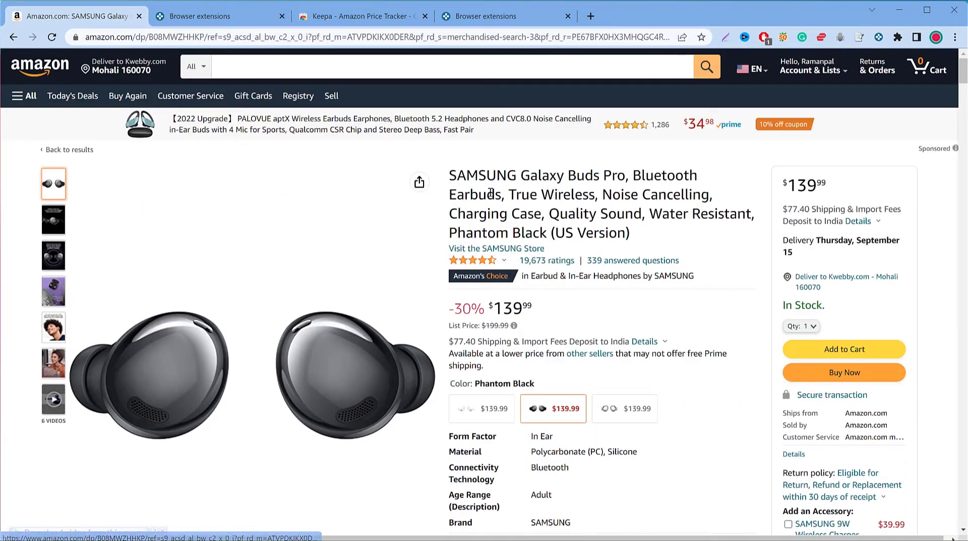
scroll(610, 273, "down", 1)
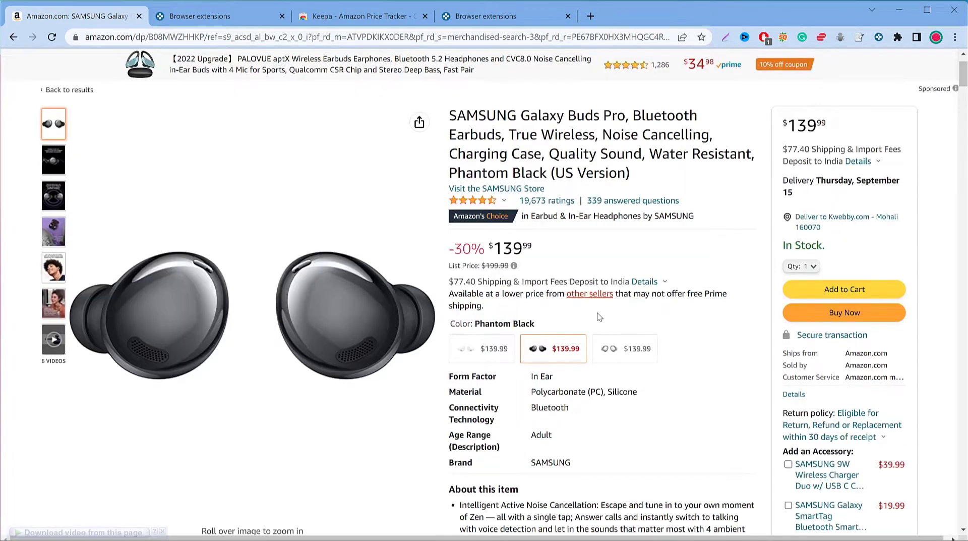
left_click_drag(536, 247, 496, 246)
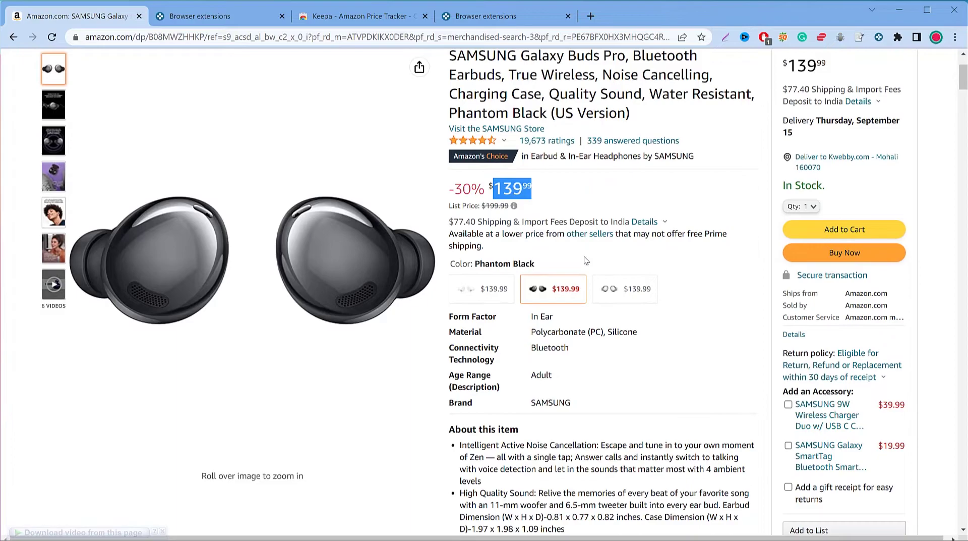
scroll(584, 260, "down", 5)
scroll(585, 260, "down", 5)
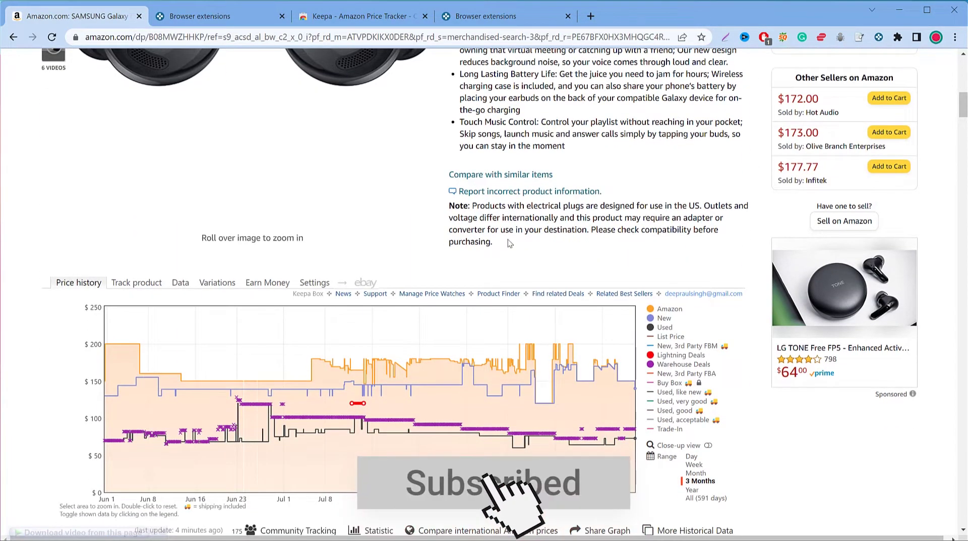
scroll(635, 238, "down", 1)
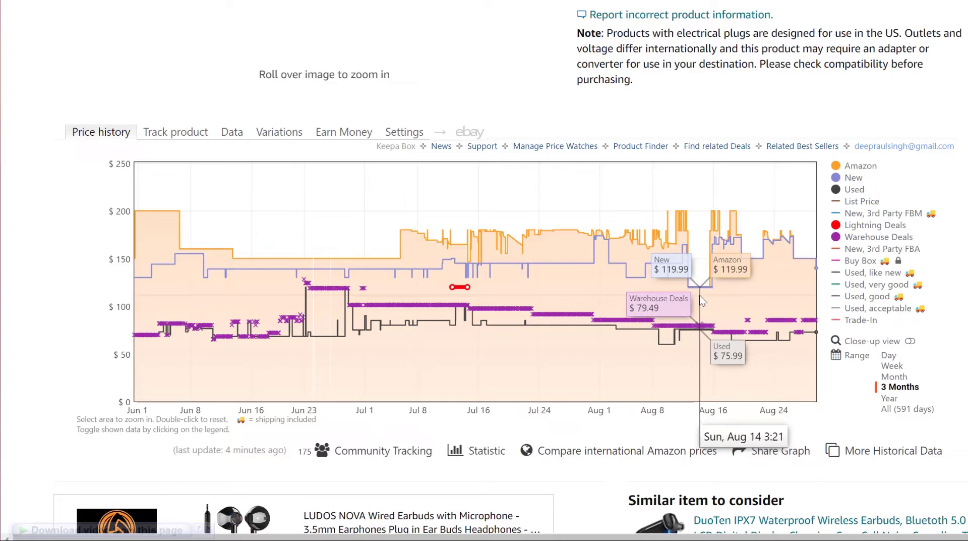
- Open the Galaxy Buds Pro price-alert form showing a suggested $132.99 Amazon target
scroll(700, 295, "up", 7)
scroll(708, 301, "up", 2)
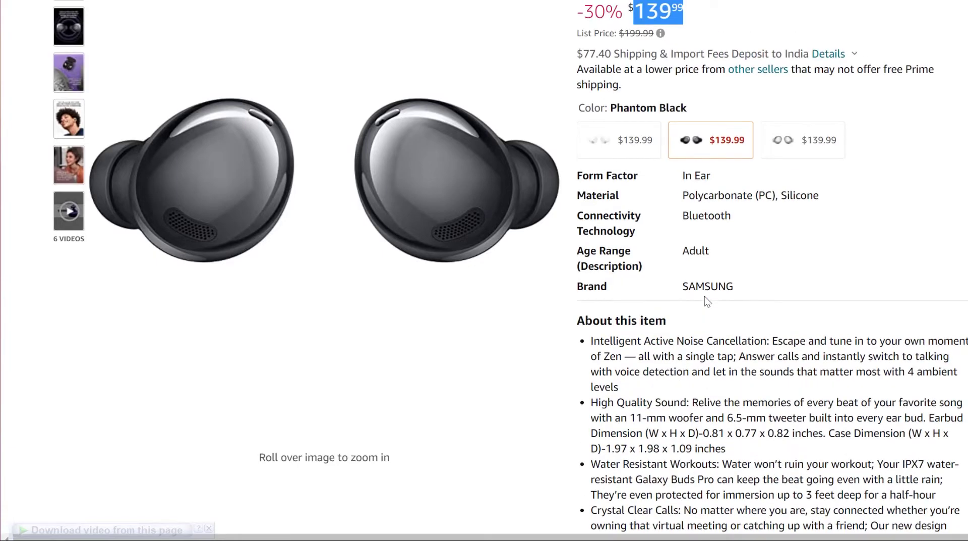
scroll(708, 301, "down", 8)
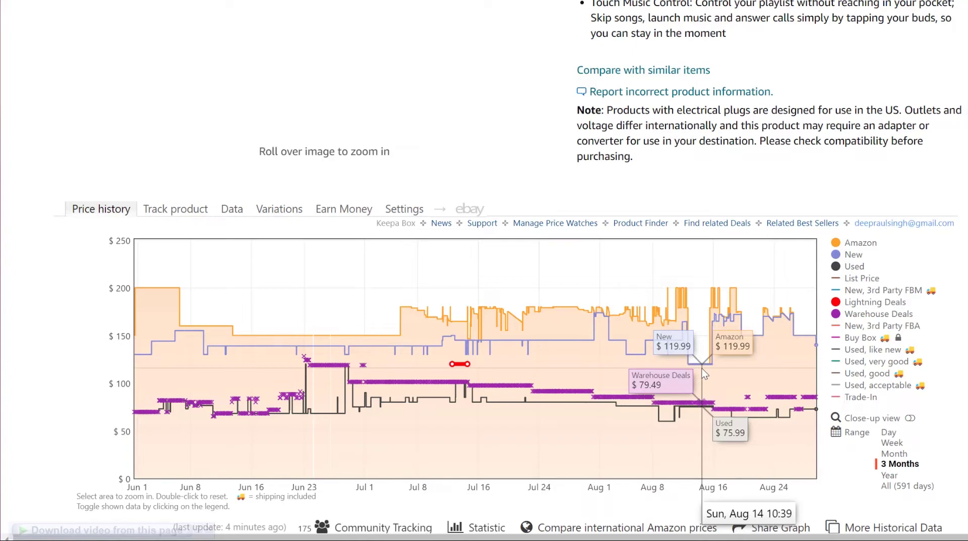
left_click(176, 208)
left_click(199, 341)
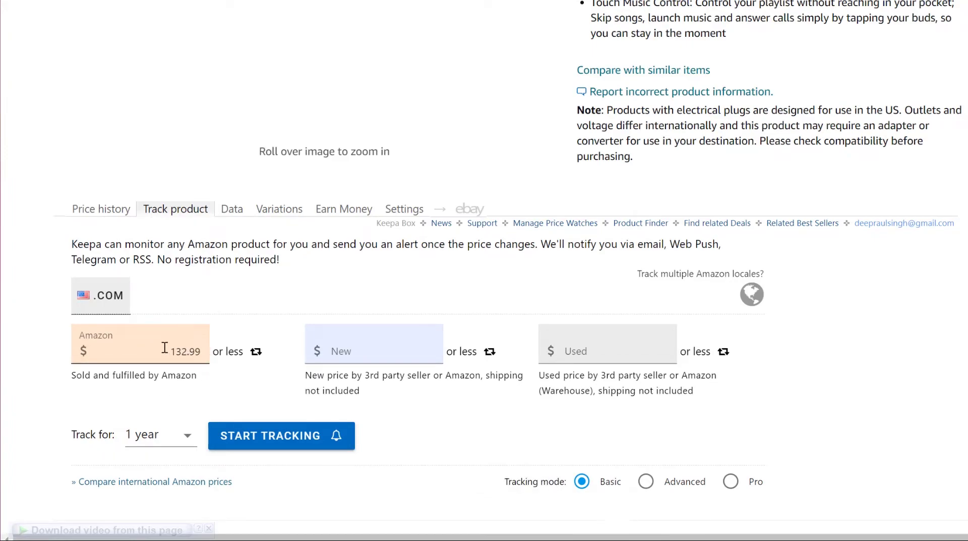
- Review the Amazon discount suggestions and set the New target price to $120.00
left_click(164, 348)
left_click(185, 373)
left_click(368, 347)
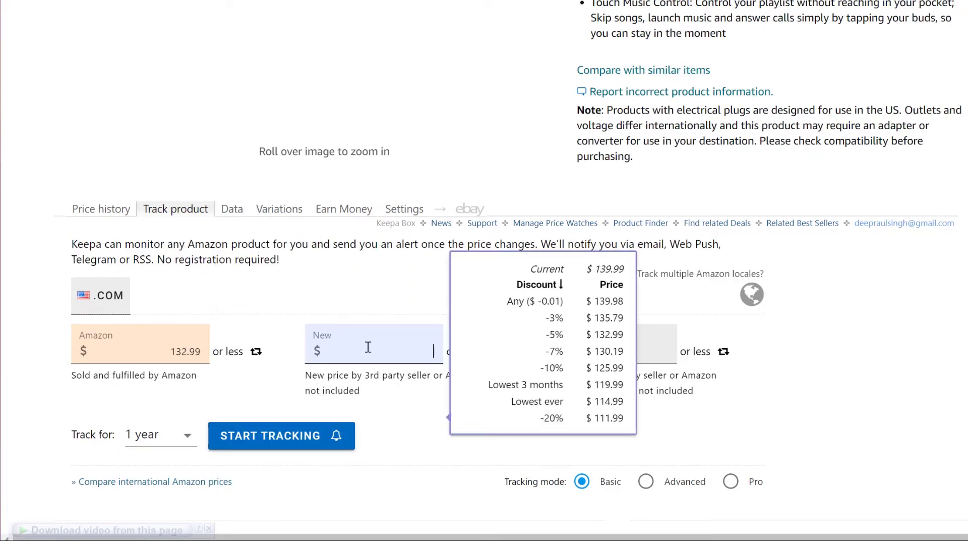
type("120")
left_click(447, 332)
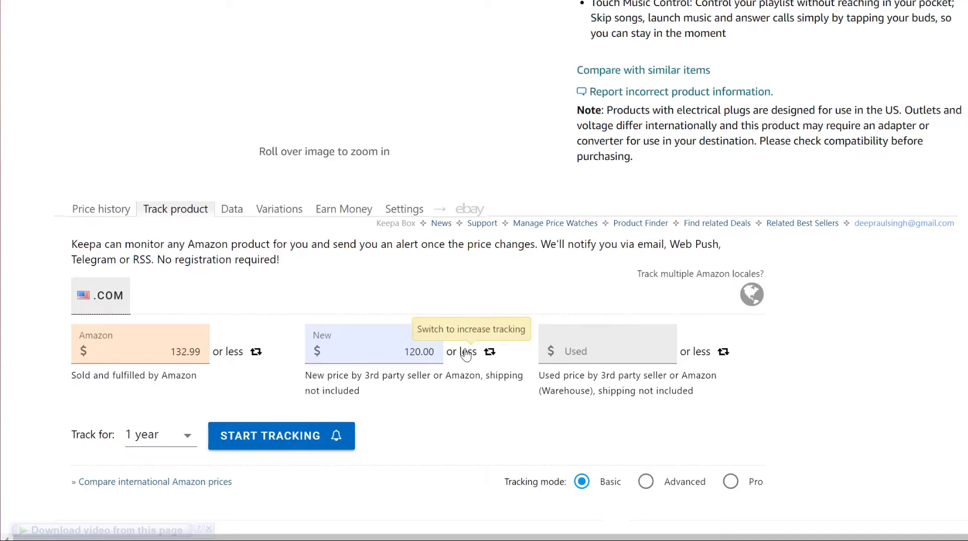
- Check the price history, return to the alert form, and start tracking with these targets
left_click(101, 209)
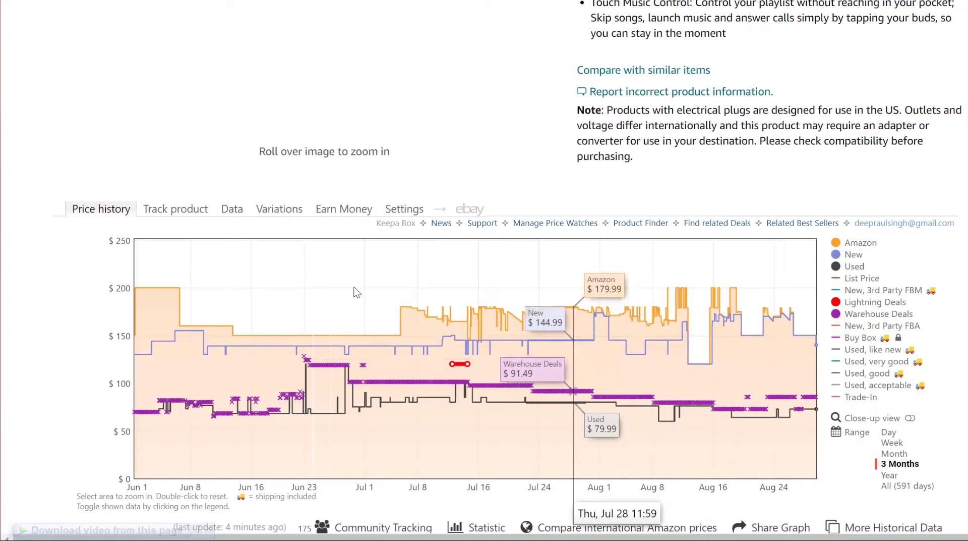
left_click(185, 211)
left_click(431, 351)
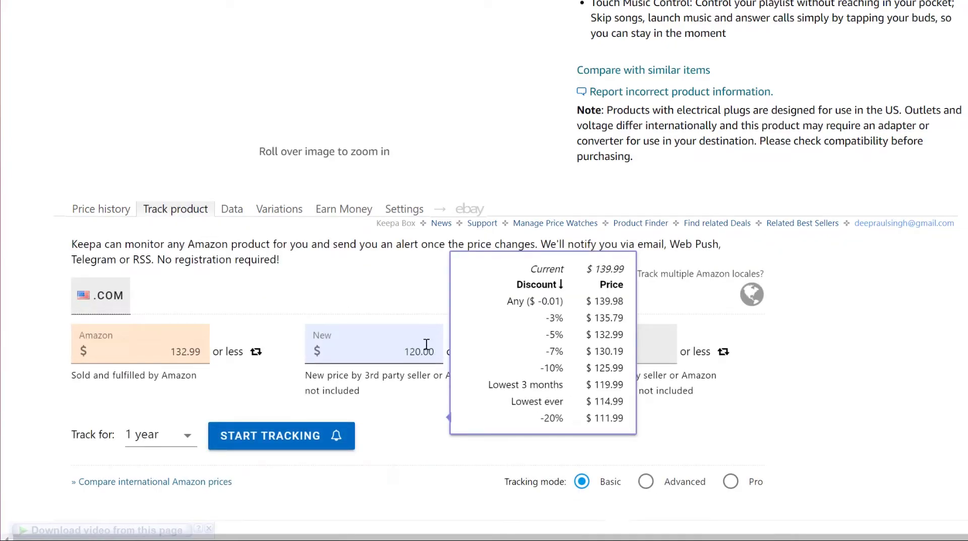
left_click(420, 379)
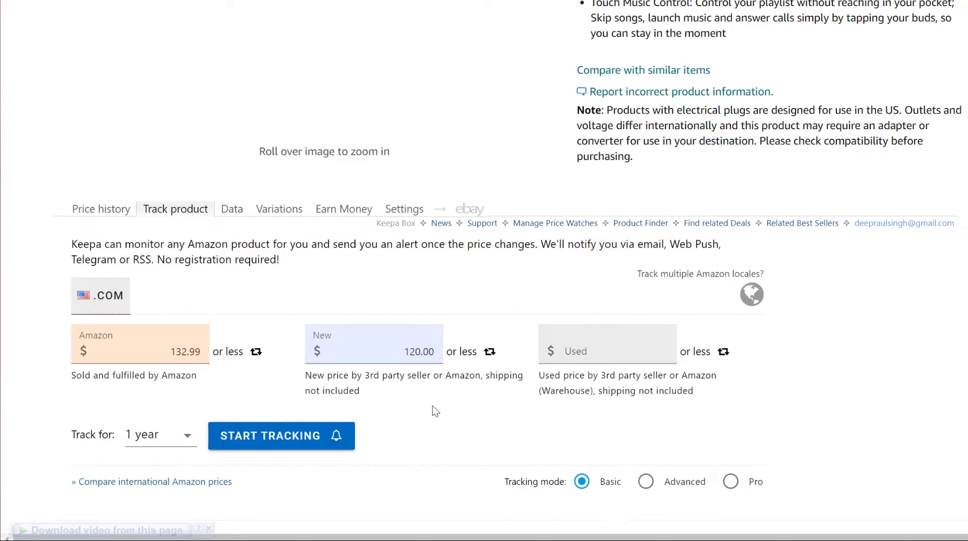
left_click(421, 351)
left_click(422, 437)
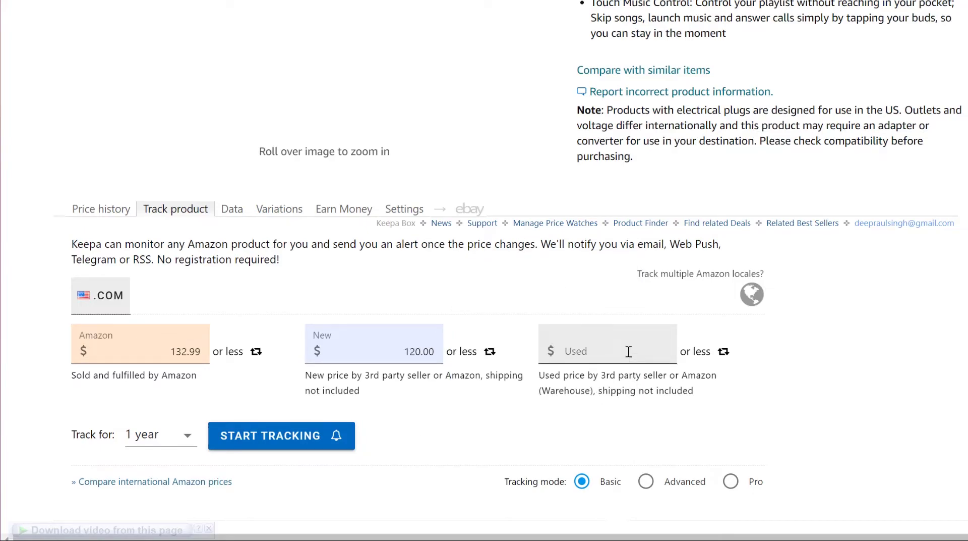
left_click(300, 434)
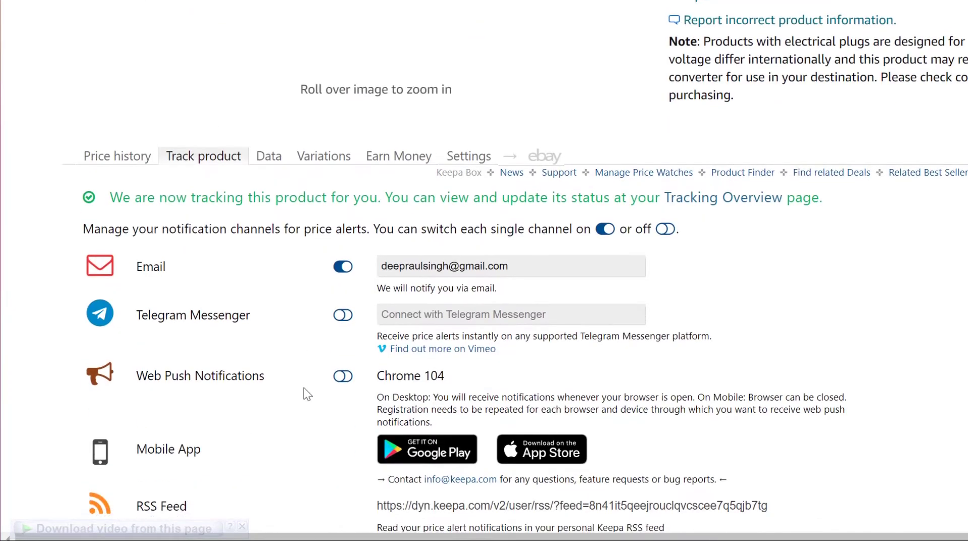
scroll(305, 391, "down", 2)
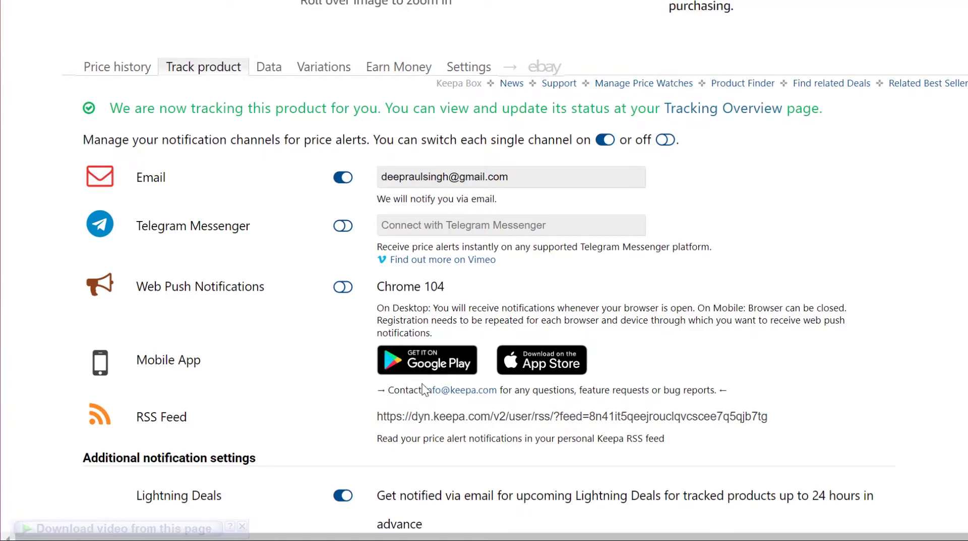
scroll(388, 436, "down", 2)
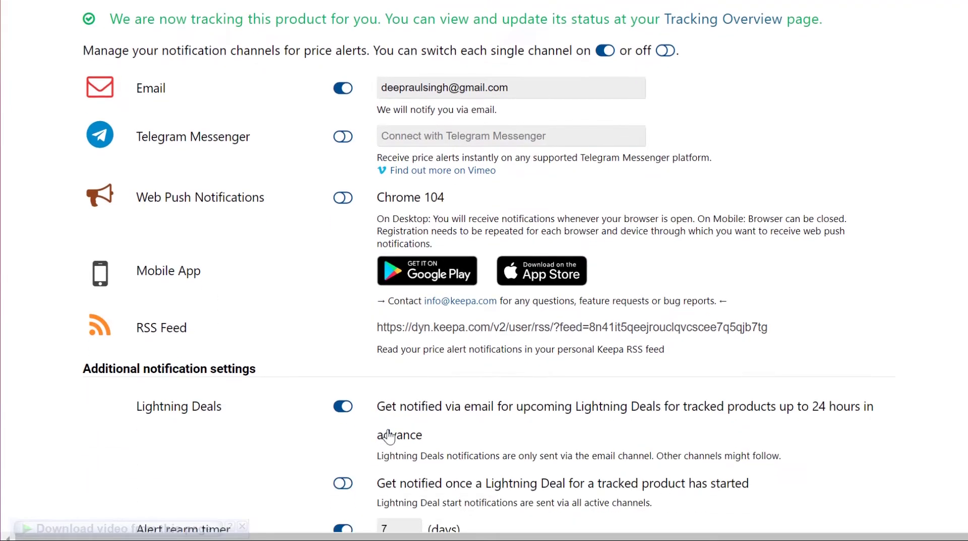
scroll(389, 432, "down", 5)
scroll(324, 443, "up", 3)
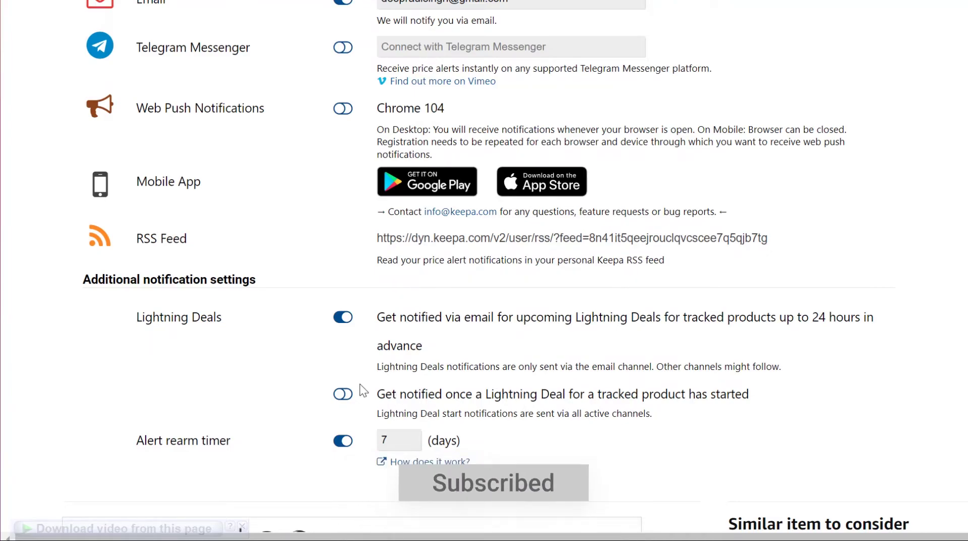
scroll(335, 454, "down", 3)
scroll(335, 453, "up", 7)
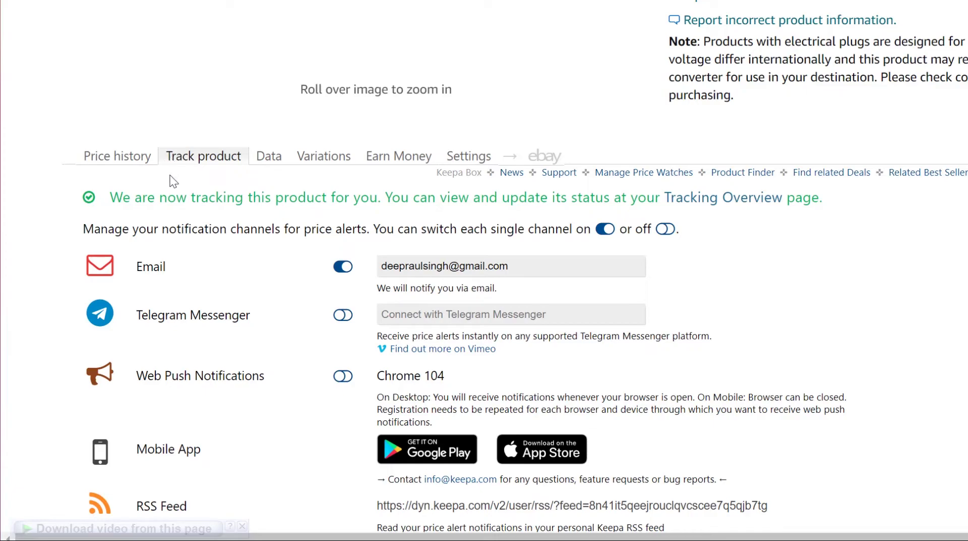
left_click(132, 157)
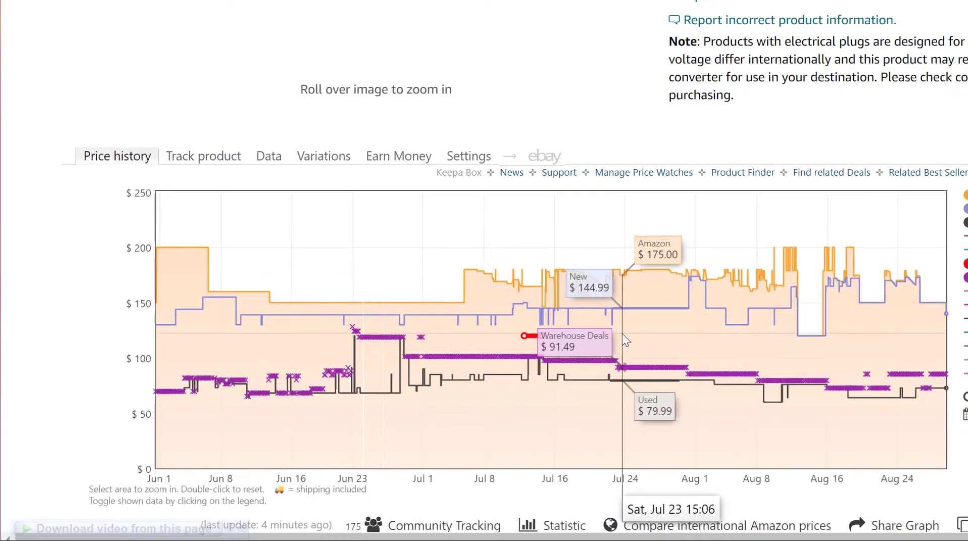
left_click(234, 166)
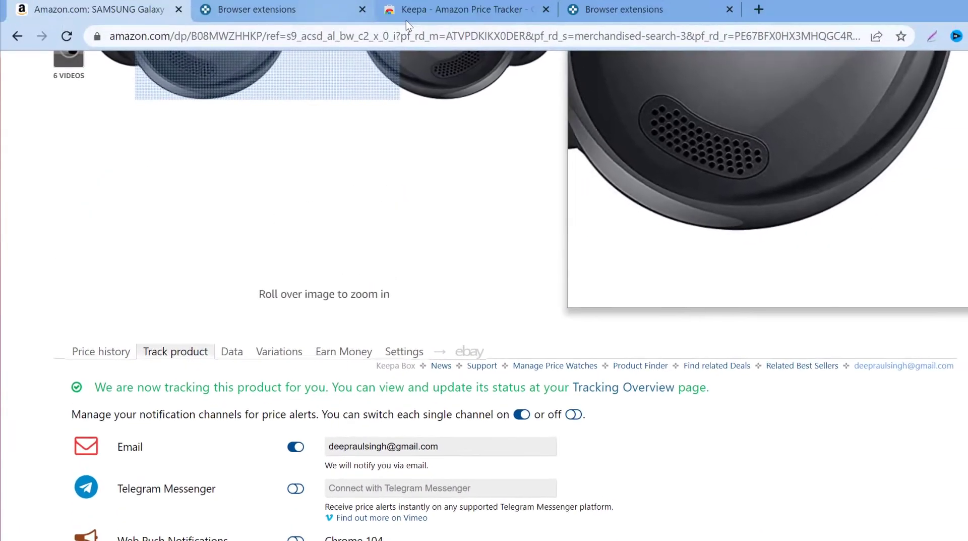
left_click(410, 43)
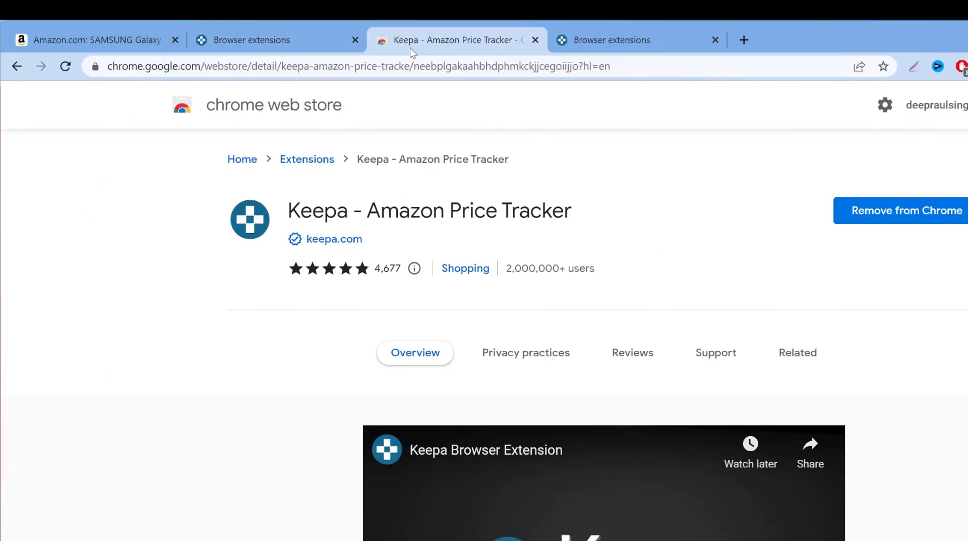
left_click(280, 31)
left_click(261, 111)
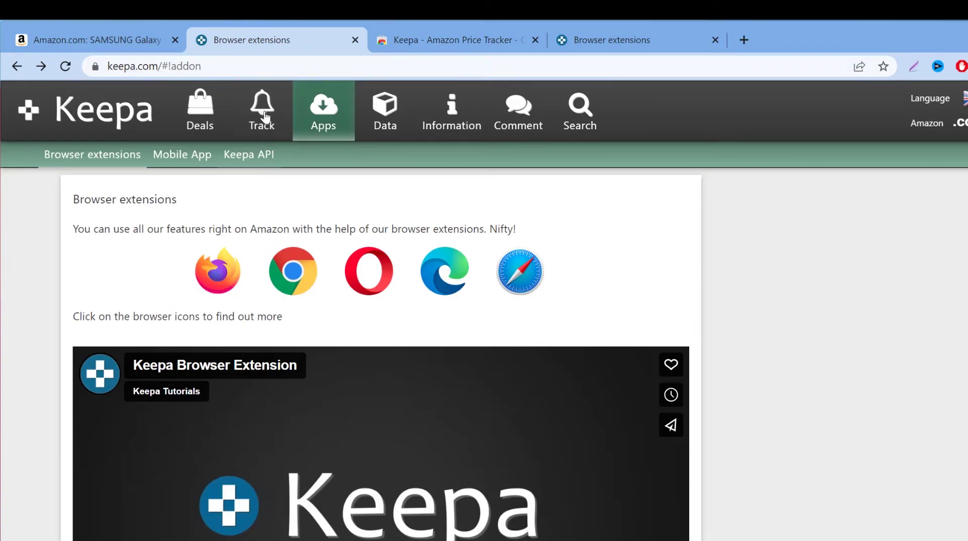
left_click(89, 153)
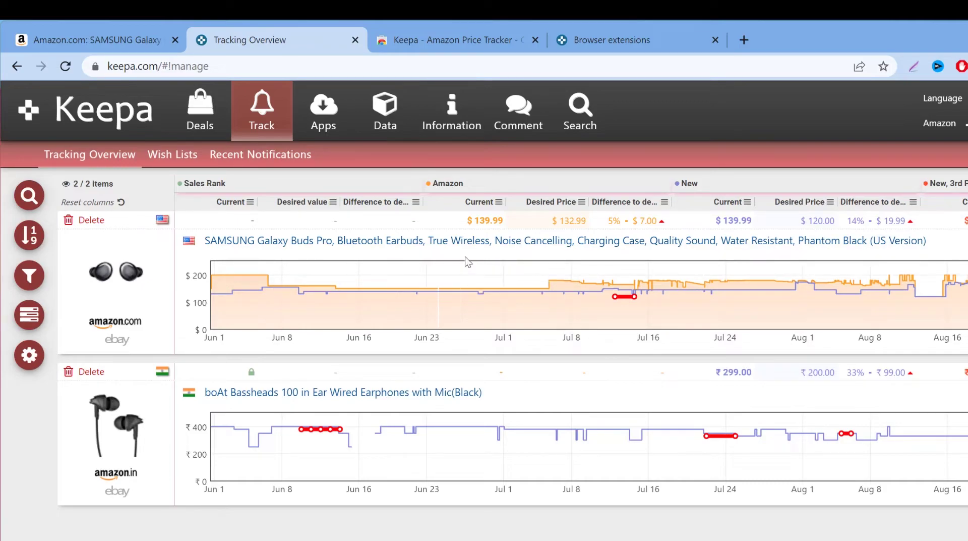
key("ctrl+shift+Tab")
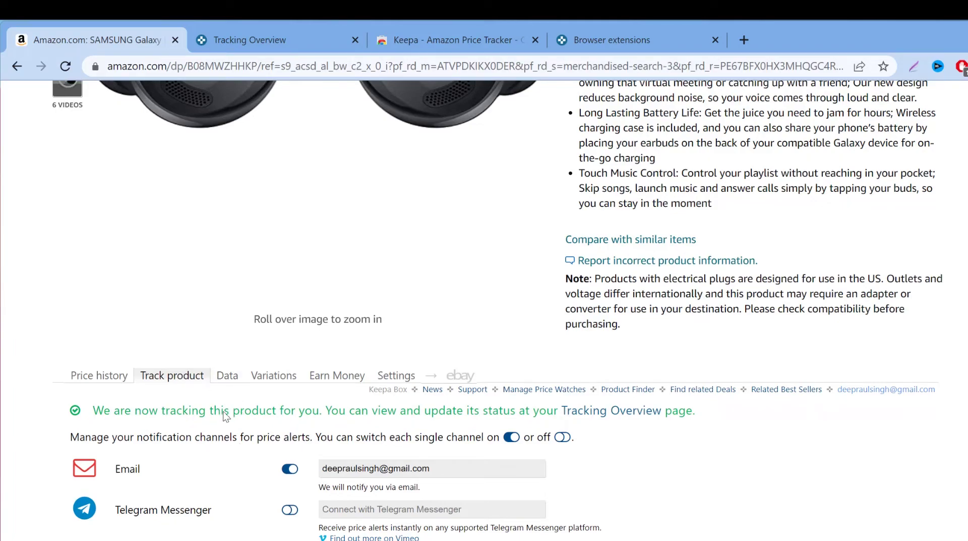
- Open the Data section's Product Details table for the Galaxy Buds Pro
left_click(226, 375)
left_click(172, 397)
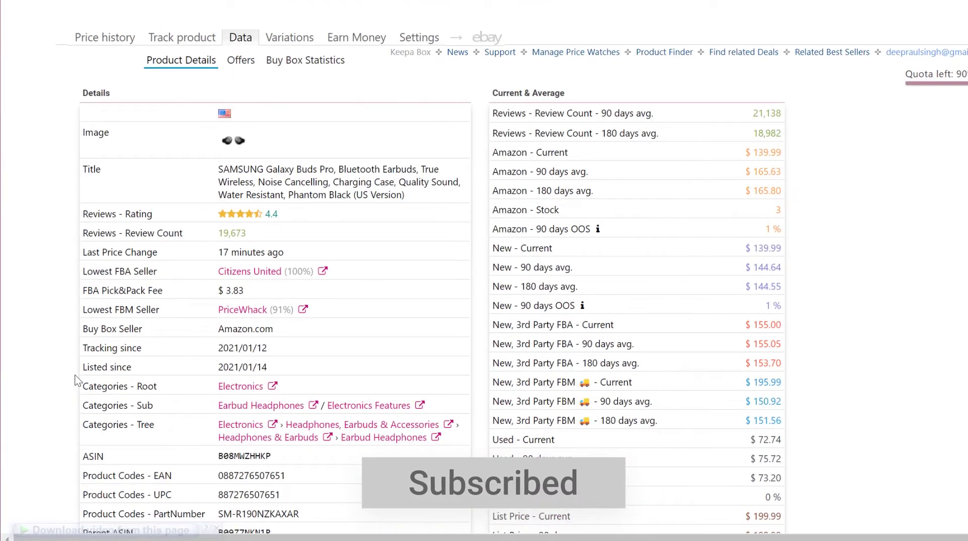
scroll(95, 289, "down", 3)
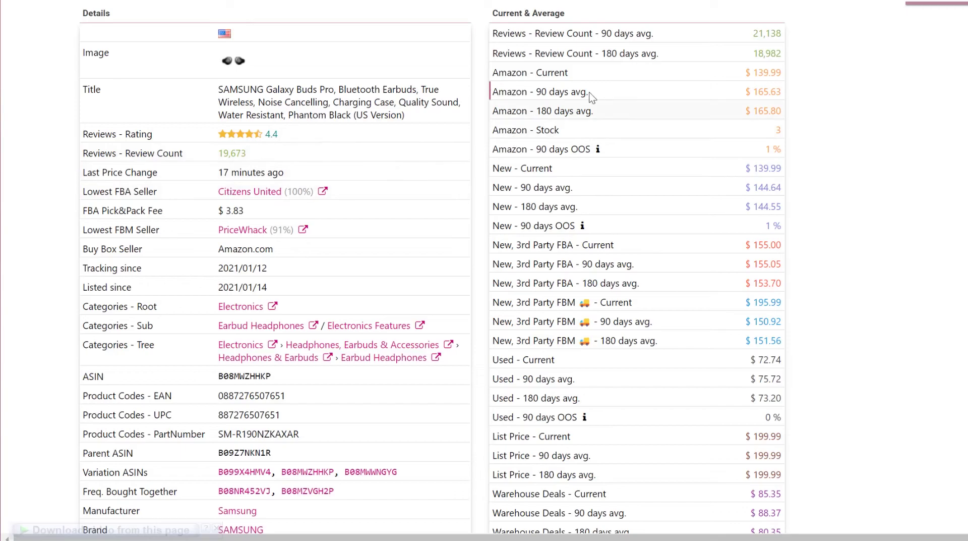
scroll(323, 349, "down", 5)
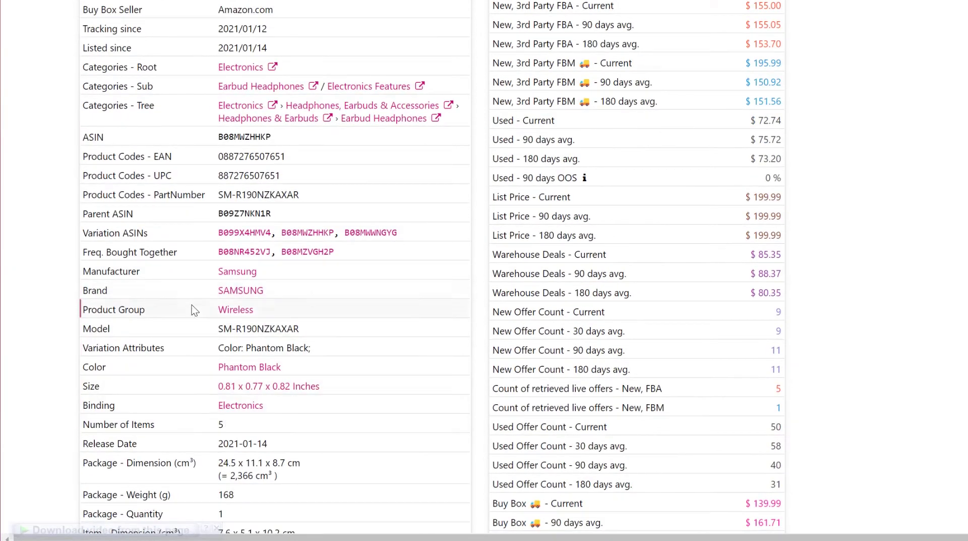
scroll(195, 308, "up", 8)
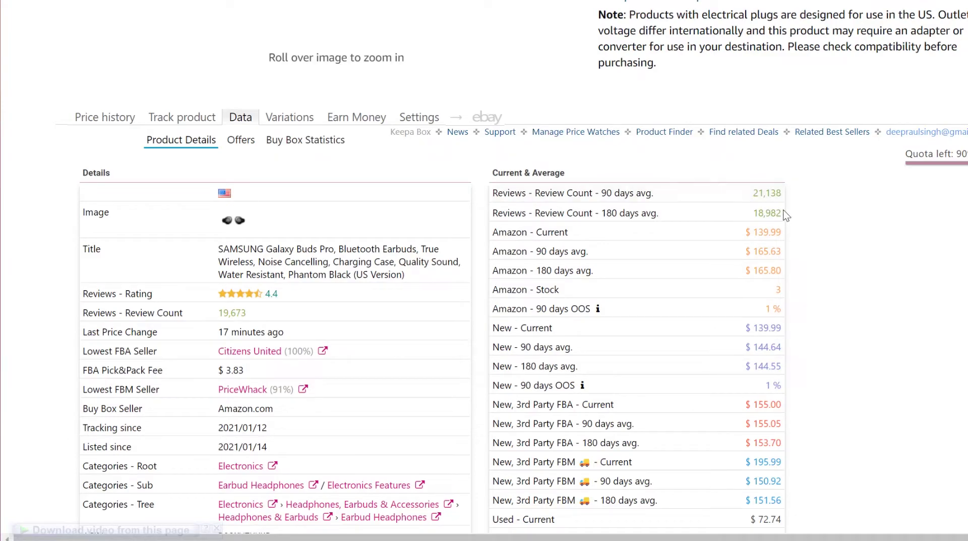
scroll(782, 210, "down", 2)
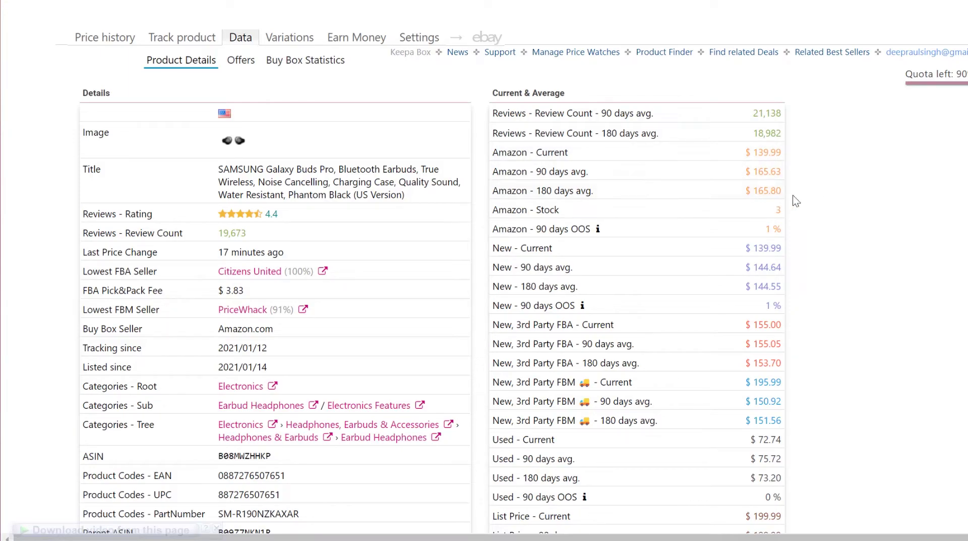
- Scroll through the Current & Average price table, with Amazon at $139.99
scroll(752, 143, "down", 2)
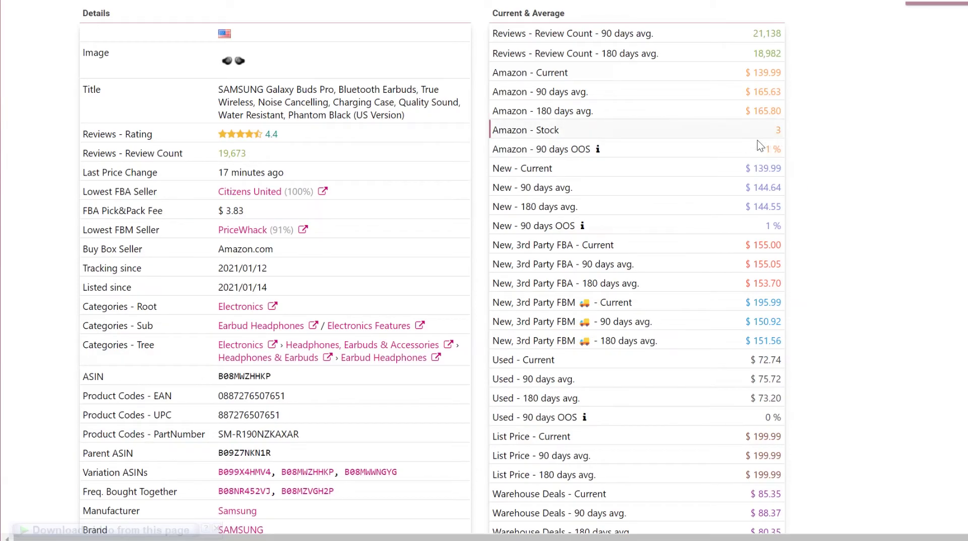
scroll(781, 153, "down", 2)
scroll(699, 202, "up", 2)
scroll(604, 147, "down", 2)
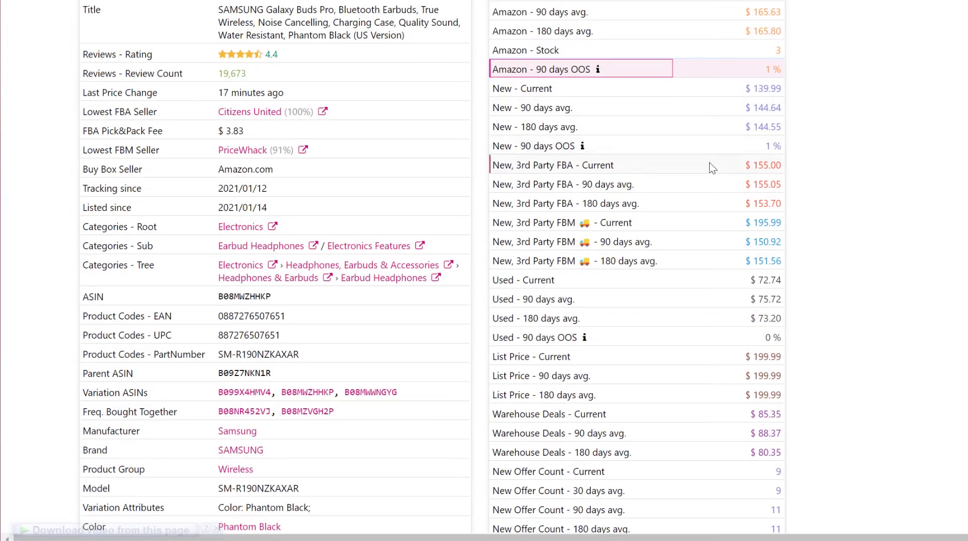
scroll(708, 164, "down", 2)
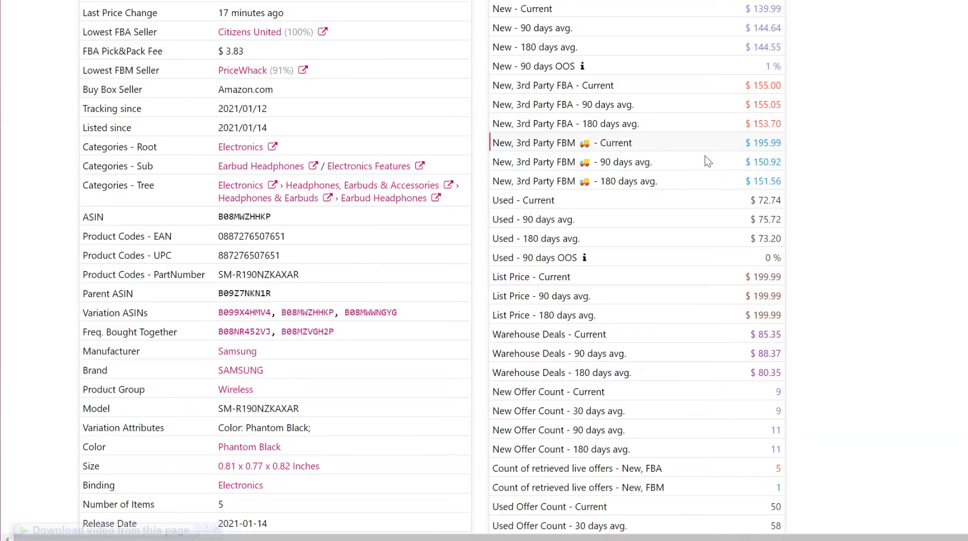
scroll(705, 157, "up", 3)
scroll(686, 178, "down", 3)
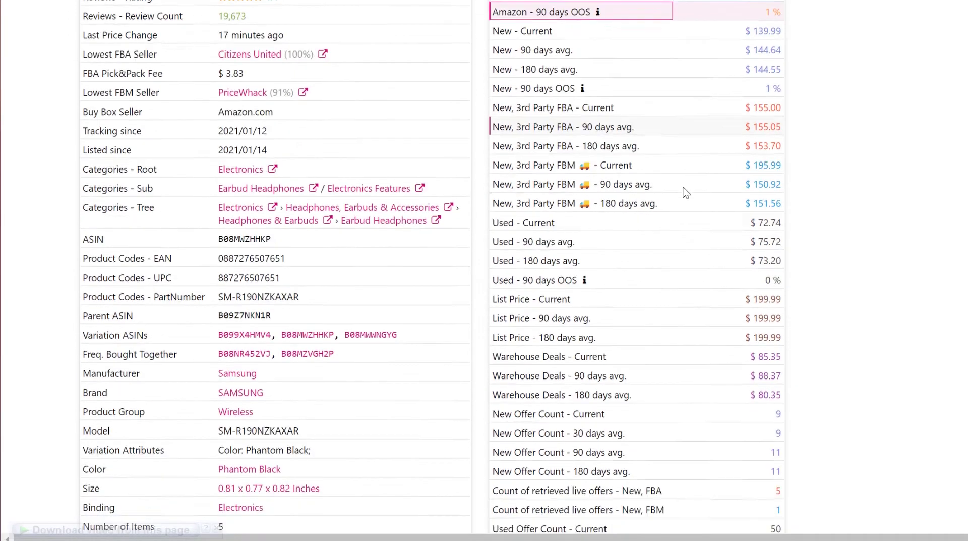
scroll(686, 192, "down", 4)
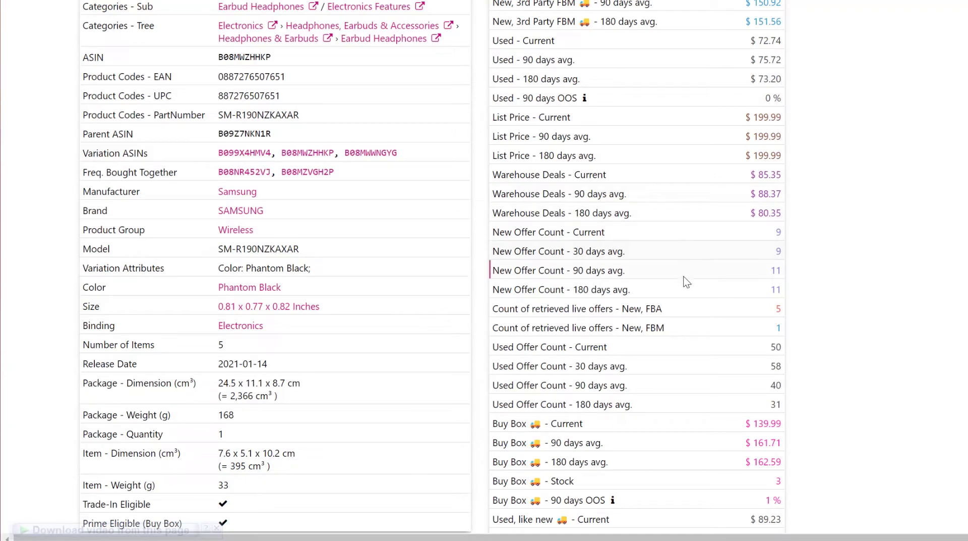
scroll(684, 279, "up", 5)
scroll(684, 281, "up", 3)
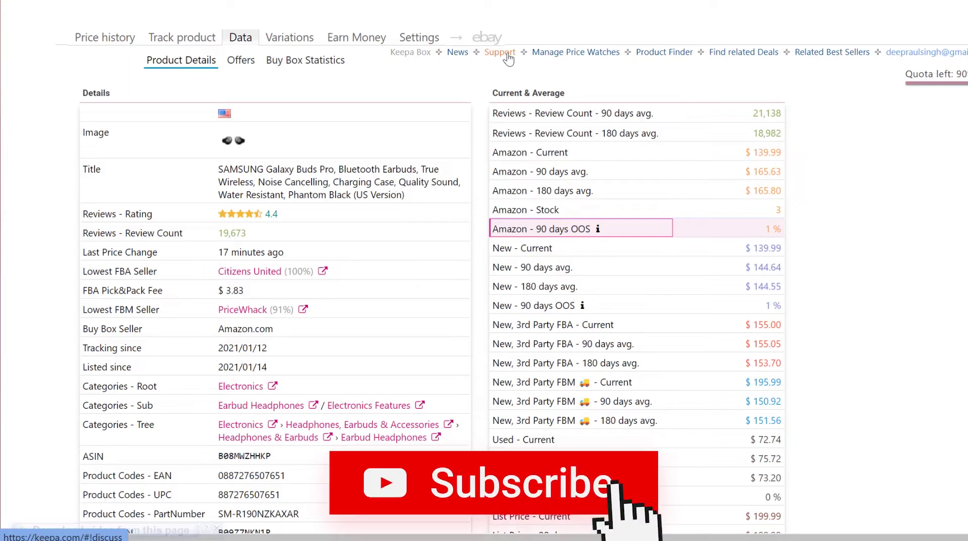
- Open the Offers table and scroll it sideways to inspect sellers and comments
left_click(233, 61)
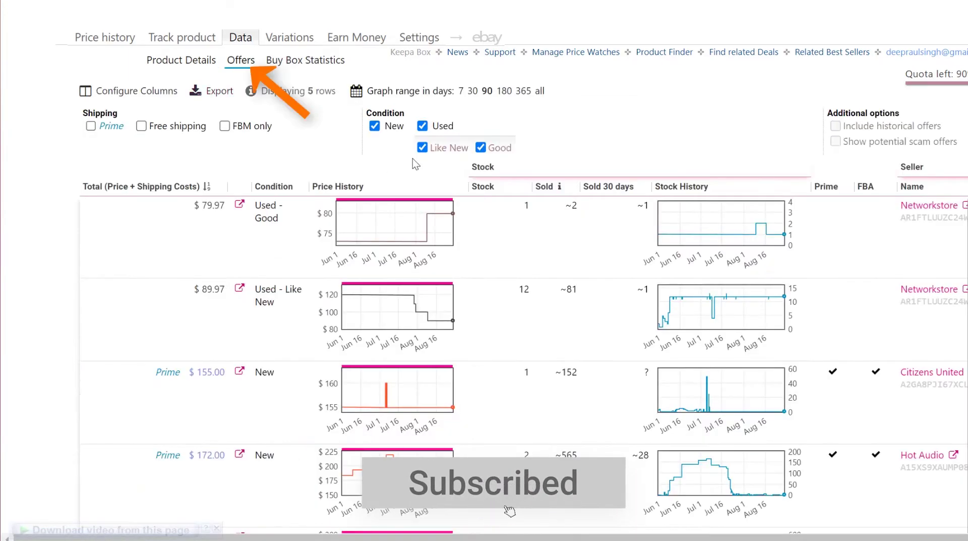
scroll(29, 281, "down", 2)
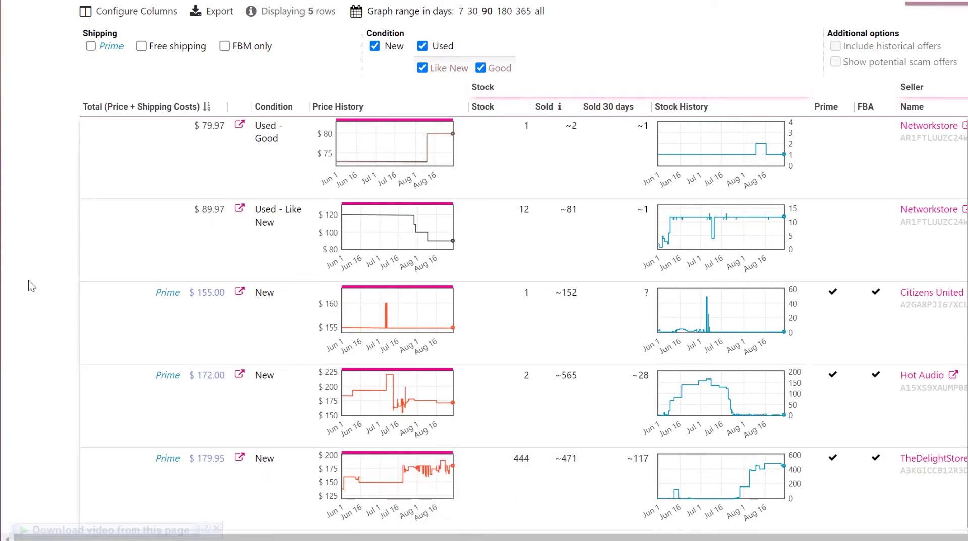
scroll(29, 286, "down", 2)
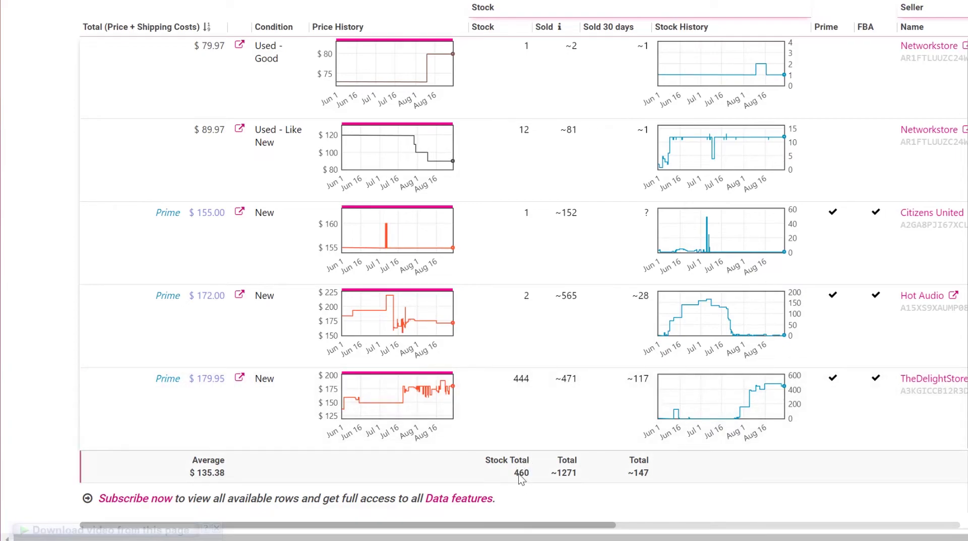
scroll(554, 144, "right", 5)
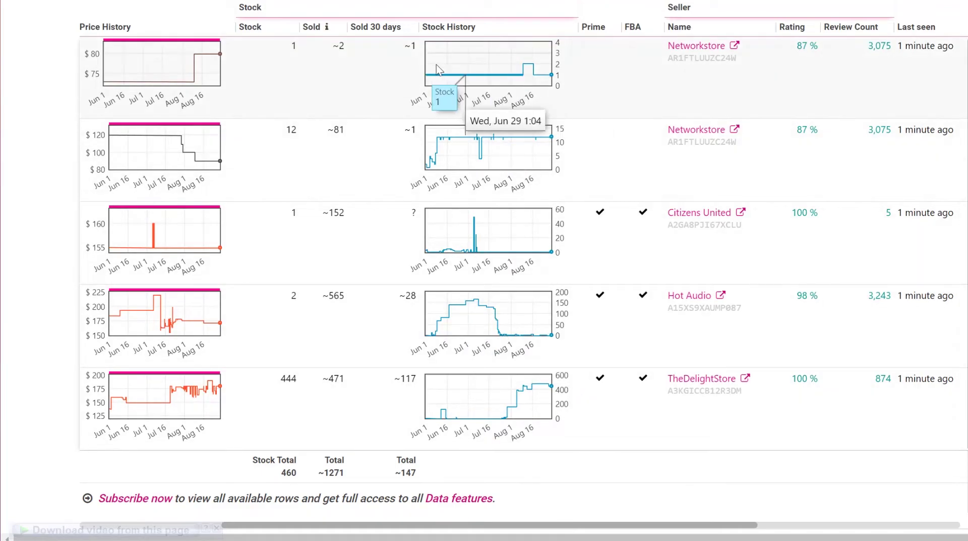
left_click_drag(607, 525, 464, 524)
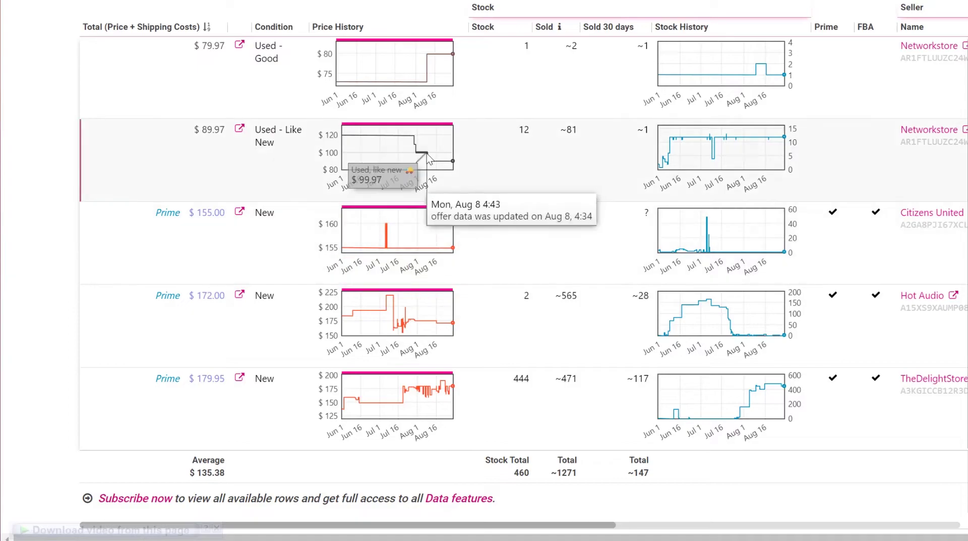
mouse_move(434, 161)
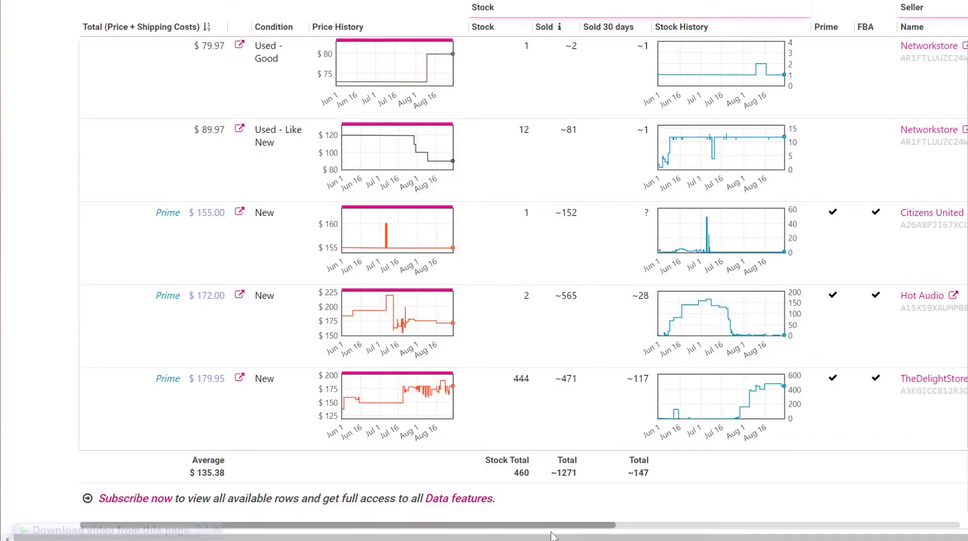
left_click(638, 527)
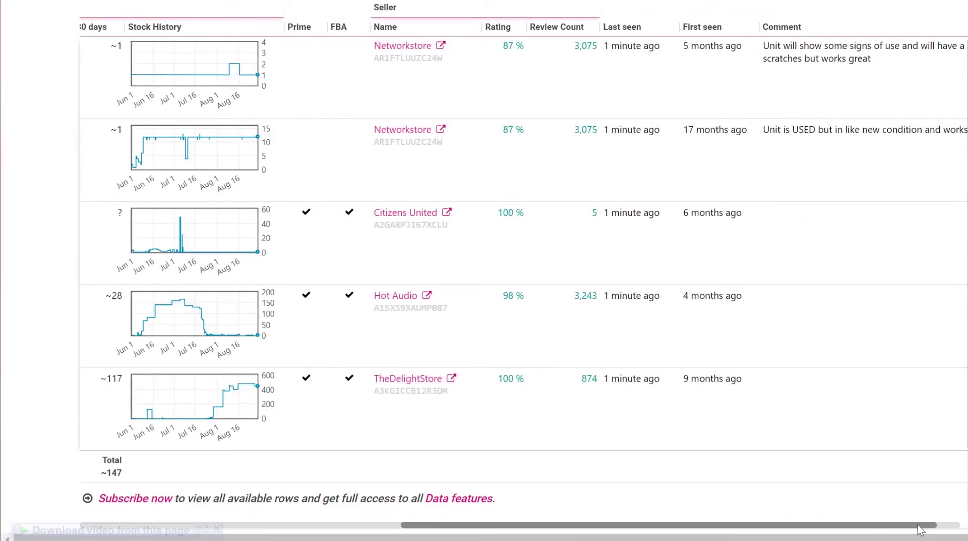
left_click_drag(922, 530, 600, 530)
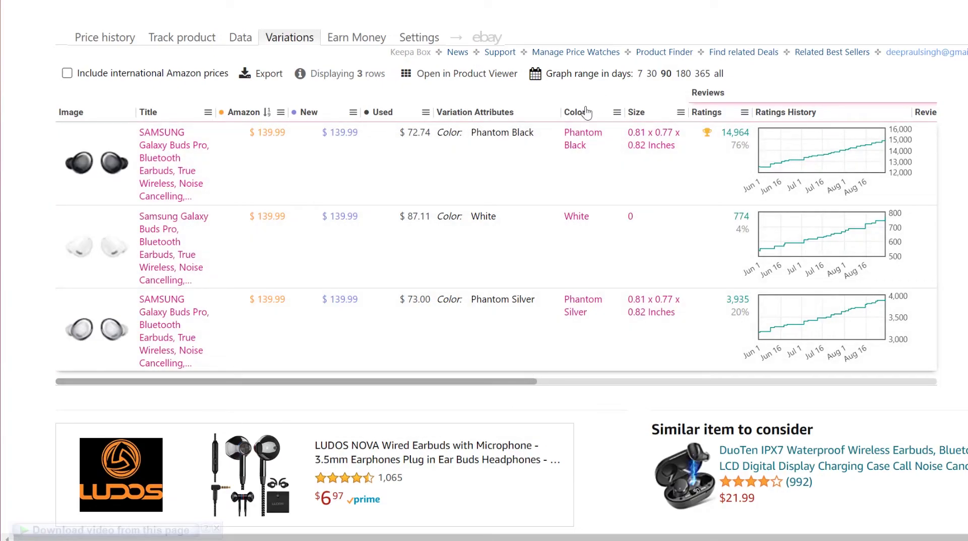
- Scroll the Variations table right, then open and browse the Keepa add-on Settings tab
left_click_drag(512, 378, 916, 391)
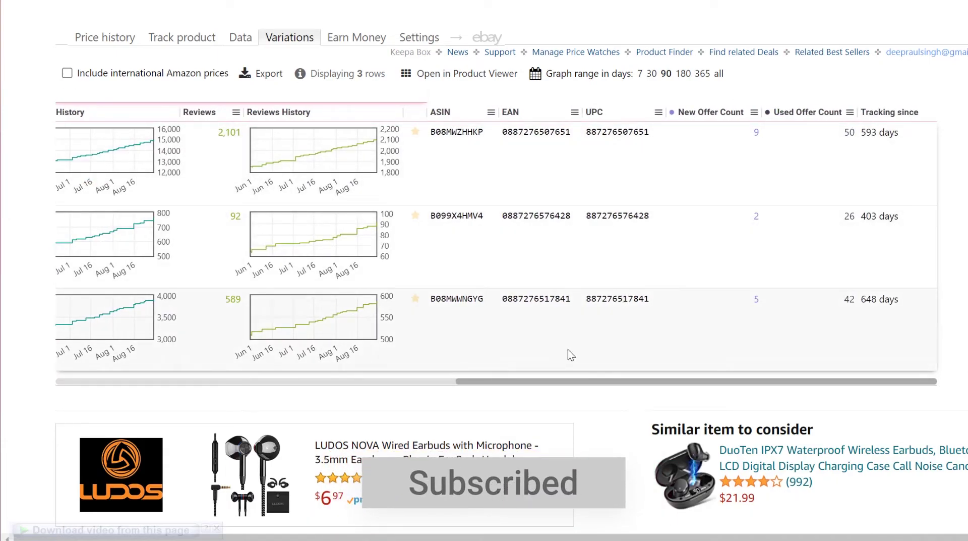
left_click(419, 37)
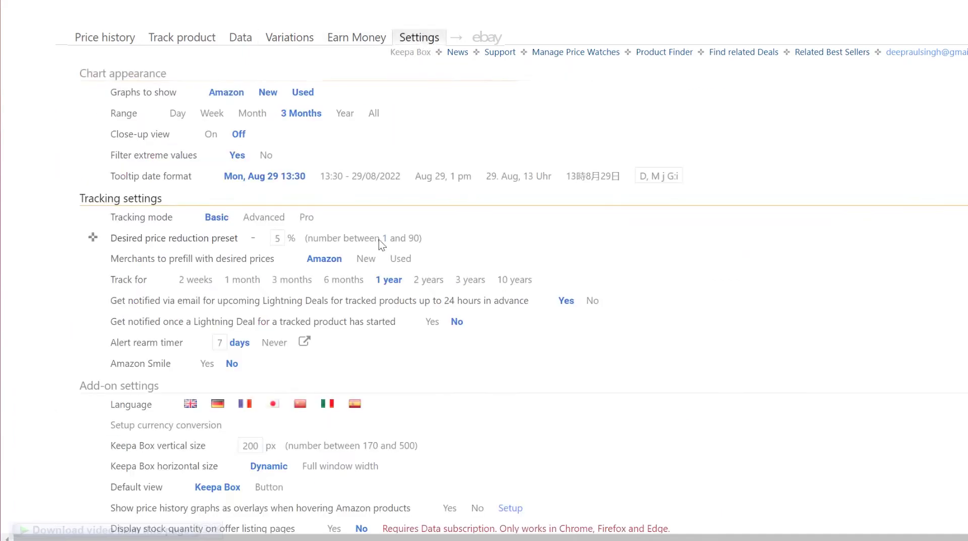
scroll(31, 130, "down", 2)
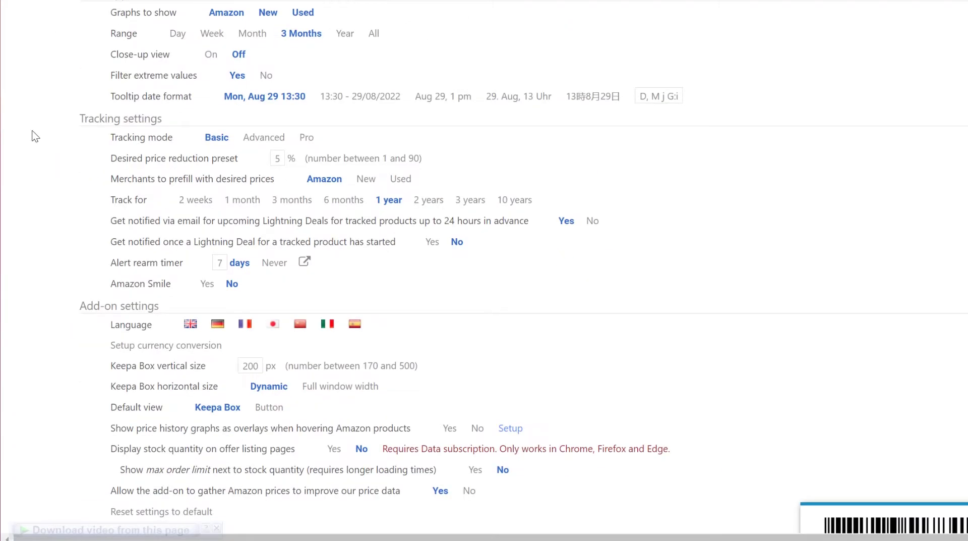
scroll(32, 130, "up", 2)
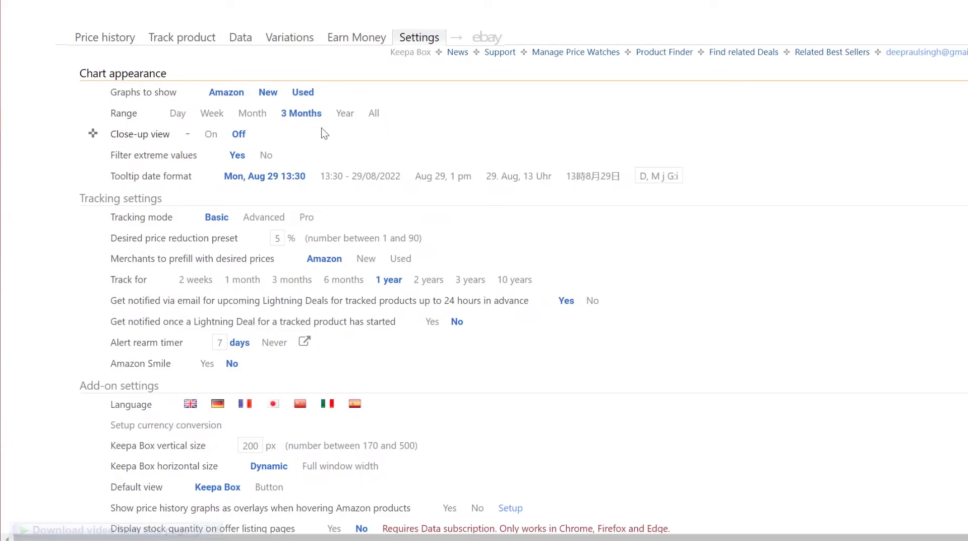
scroll(92, 132, "down", 2)
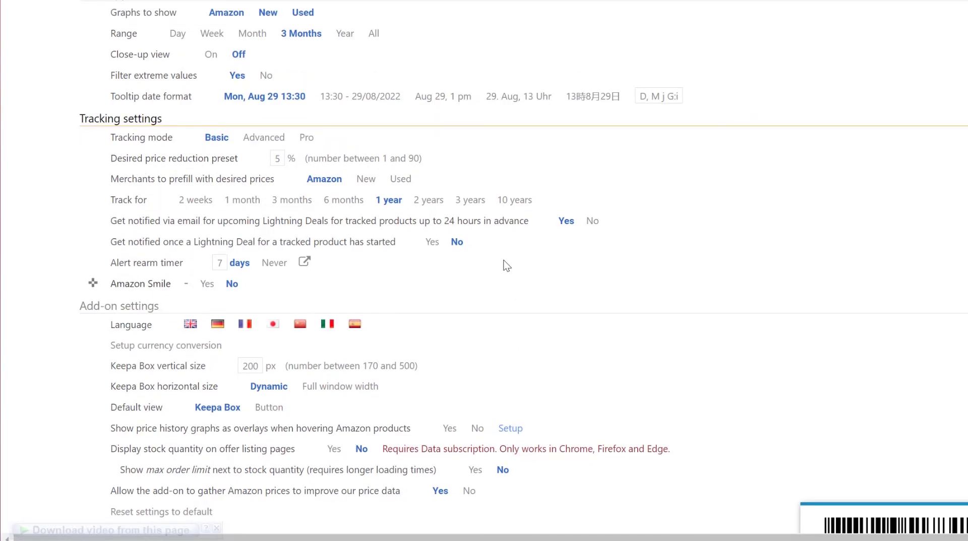
- Try tracking modes Advanced and Pro, leaving tracking mode on Basic
left_click(261, 137)
left_click(304, 138)
left_click(214, 143)
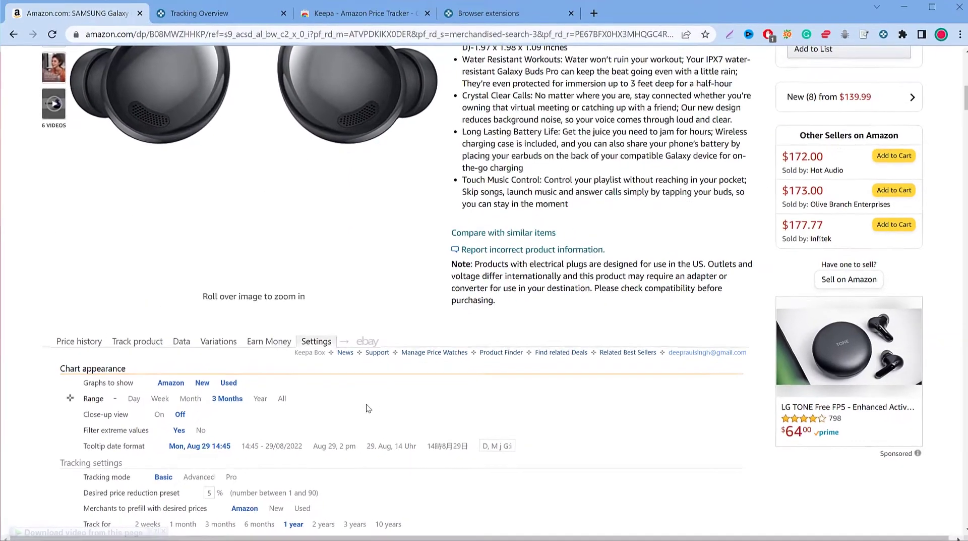
scroll(383, 434, "up", 4)
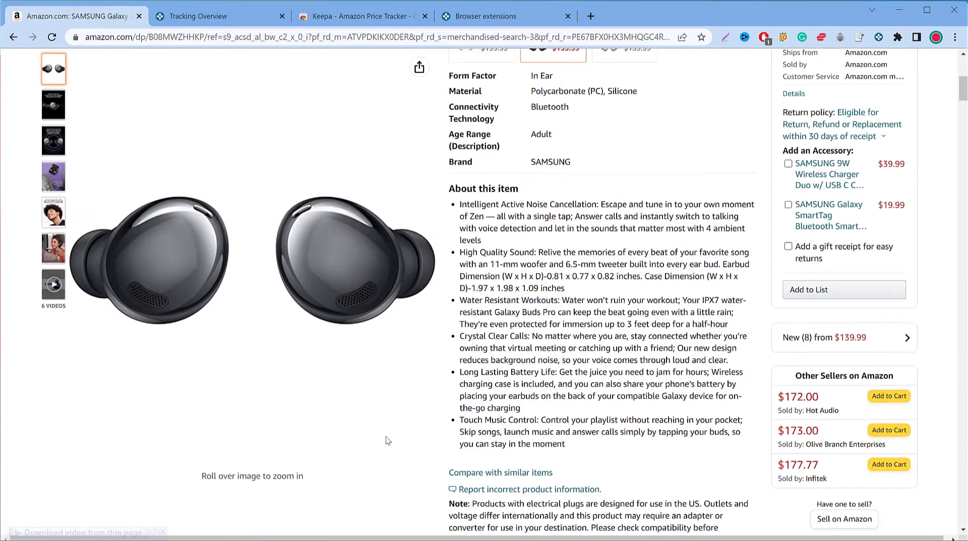
scroll(353, 302, "up", 2)
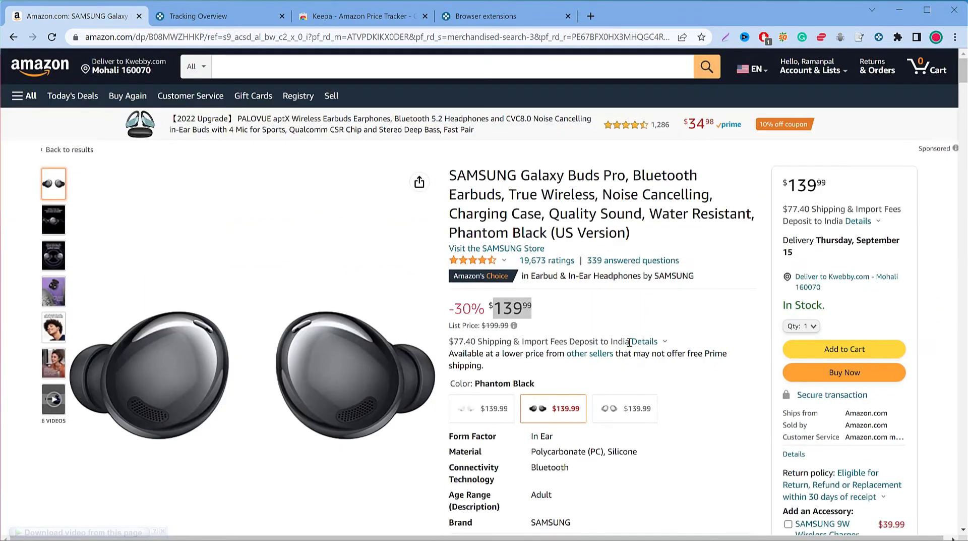
scroll(414, 328, "down", 10)
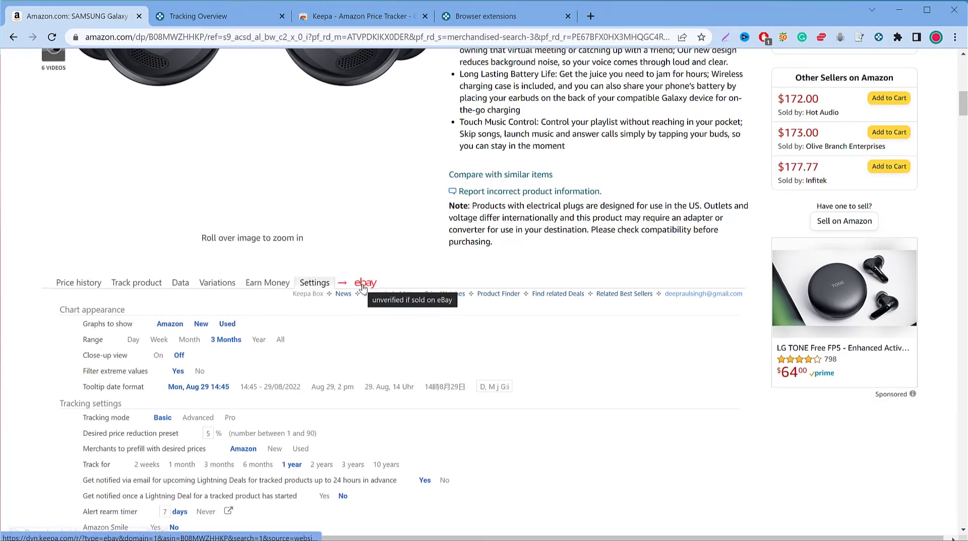